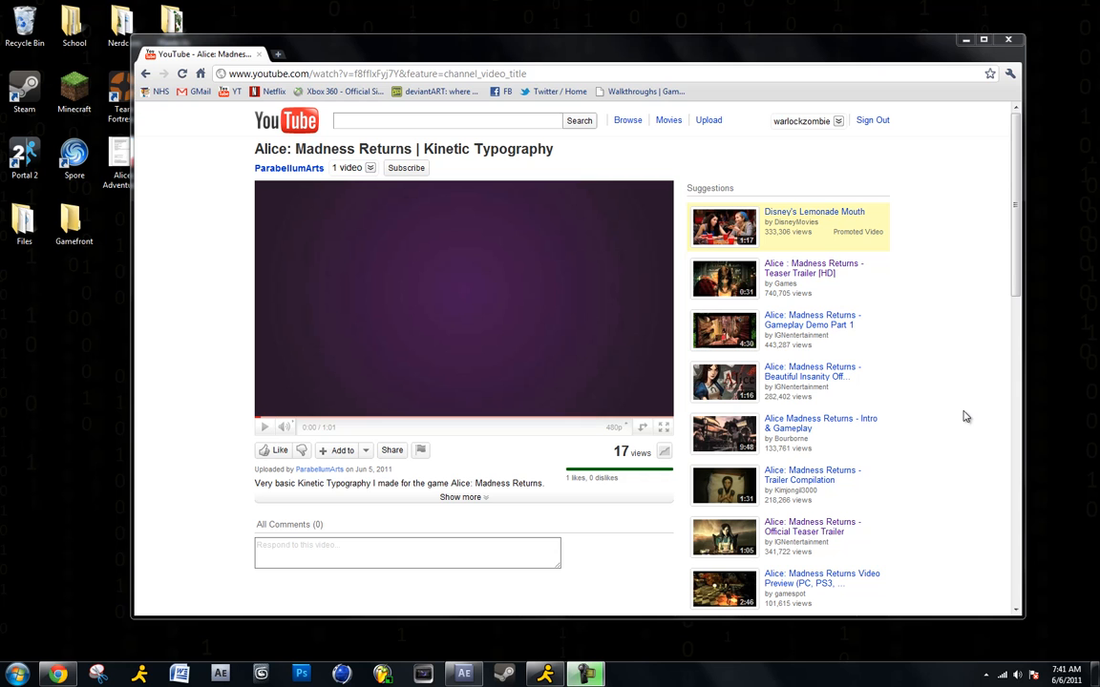
# Step: Watch the "Alice: Madness Returns | Kinetic Typography" video in full screen, exit full screen and pause playback
pyautogui.doubleClick(264, 334)
pyautogui.click(214, 412)
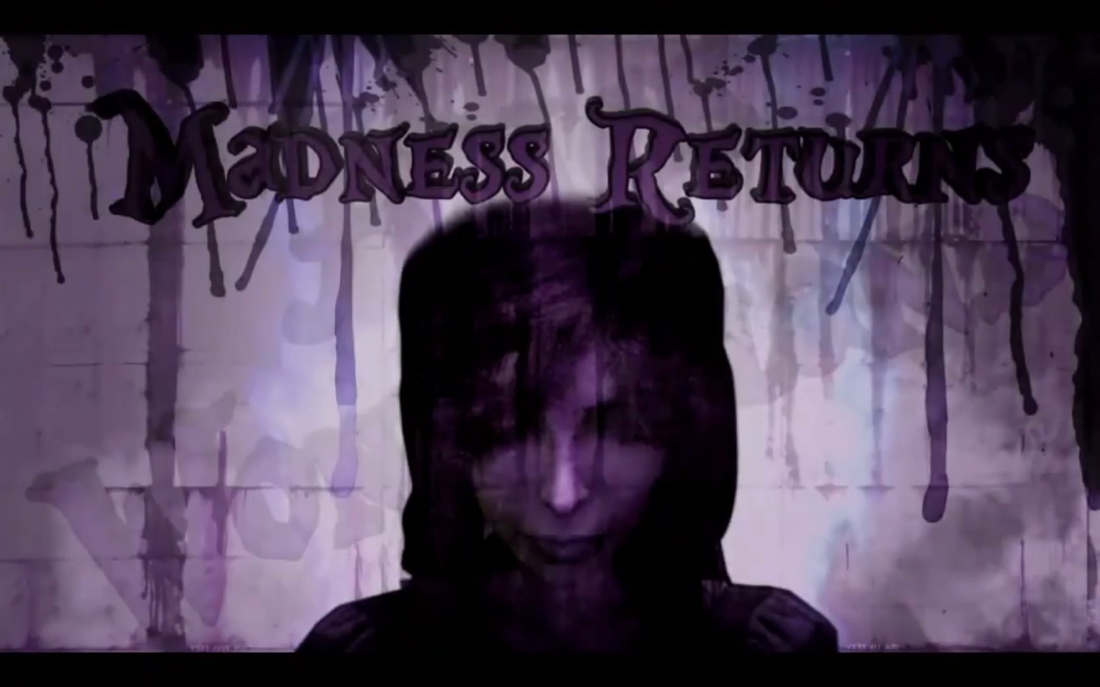
pyautogui.press('Escape')
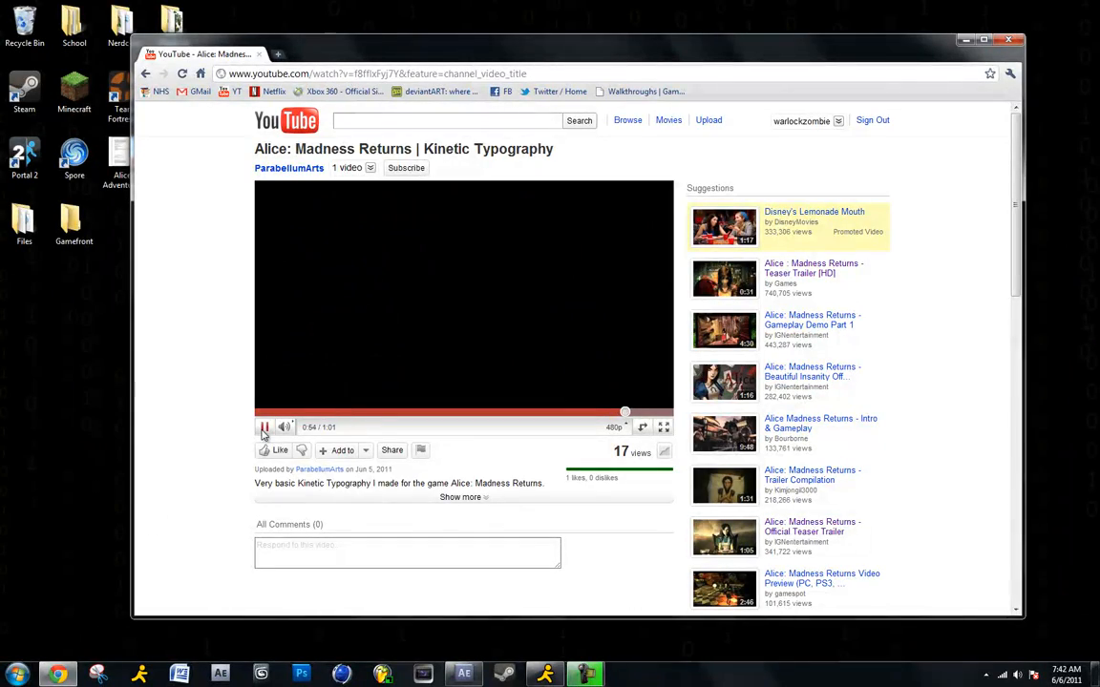
pyautogui.click(265, 428)
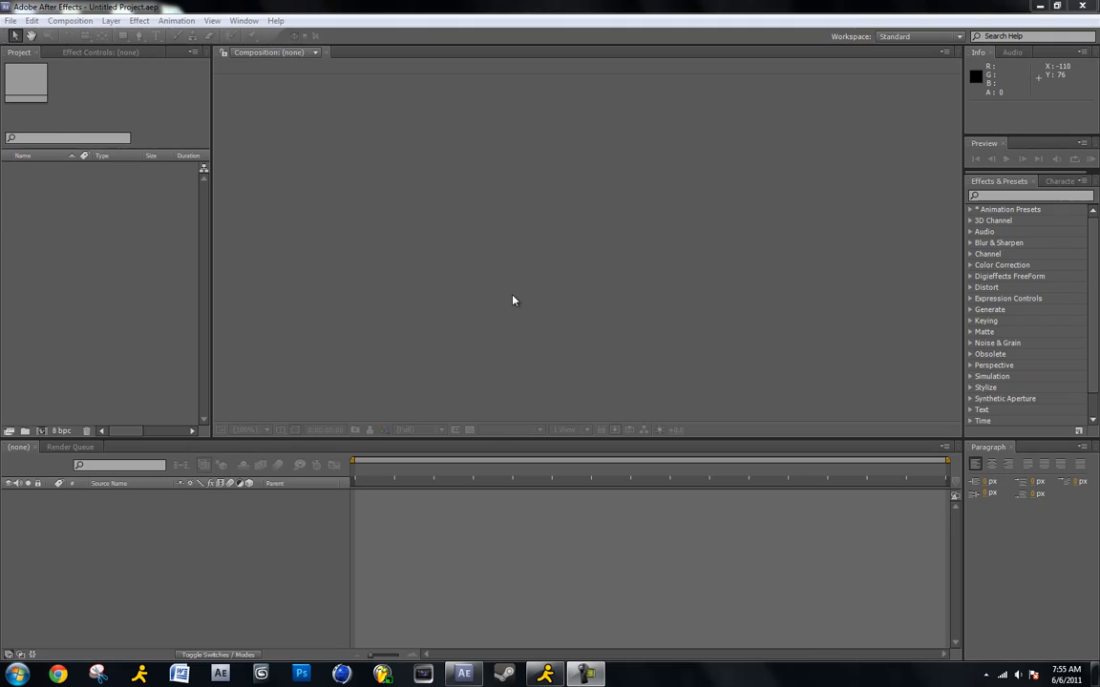
# Step: In After Effects, create a composition with the HDV/HDTV 720 29.97 preset, 1280 x 720 px, duration 0;01;01;00 and black background
pyautogui.click(69, 20)
pyautogui.click(76, 37)
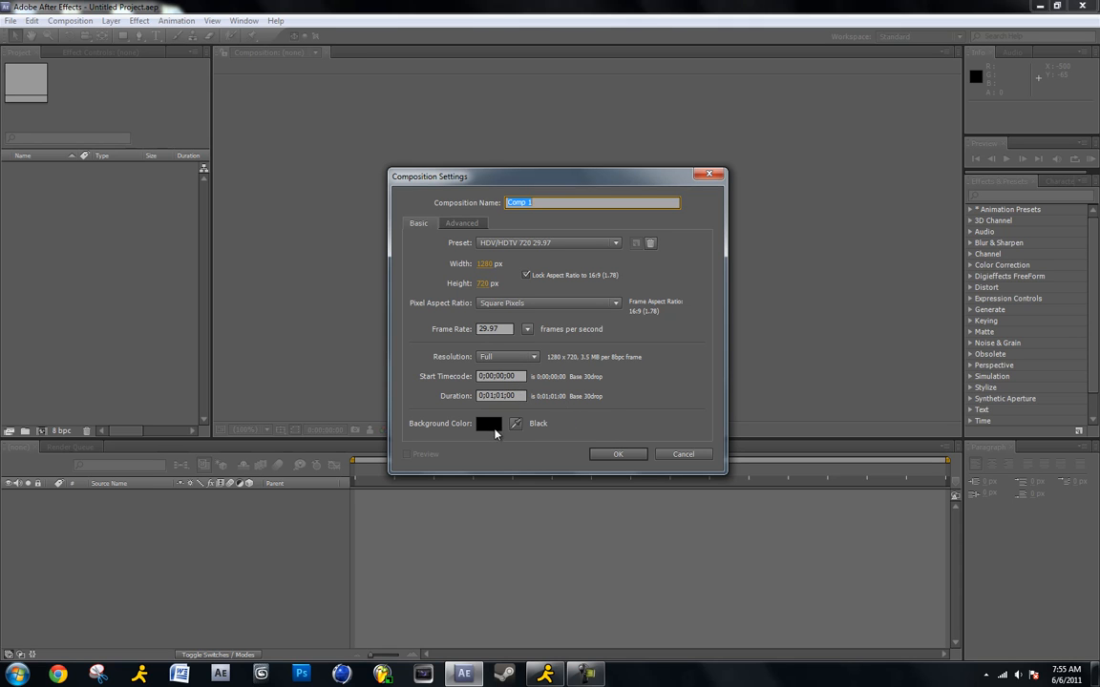
pyautogui.click(615, 455)
# Step: Add a black solid layer of 1280 x 720 px to the composition
pyautogui.click(112, 21)
pyautogui.moveTo(125, 35)
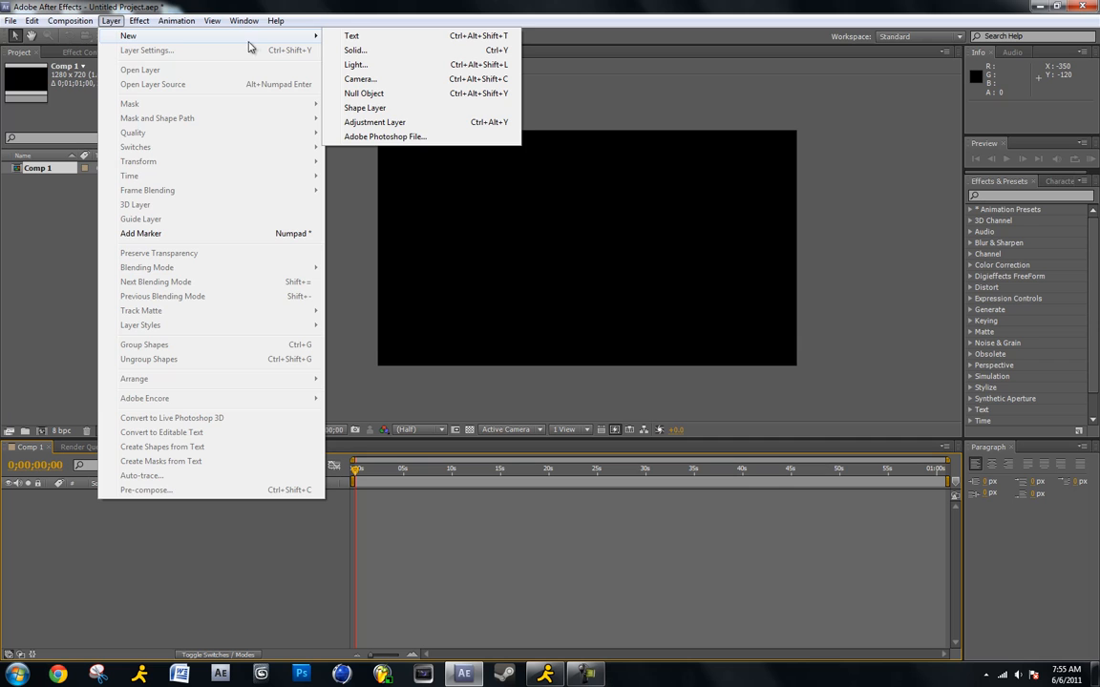
pyautogui.click(355, 51)
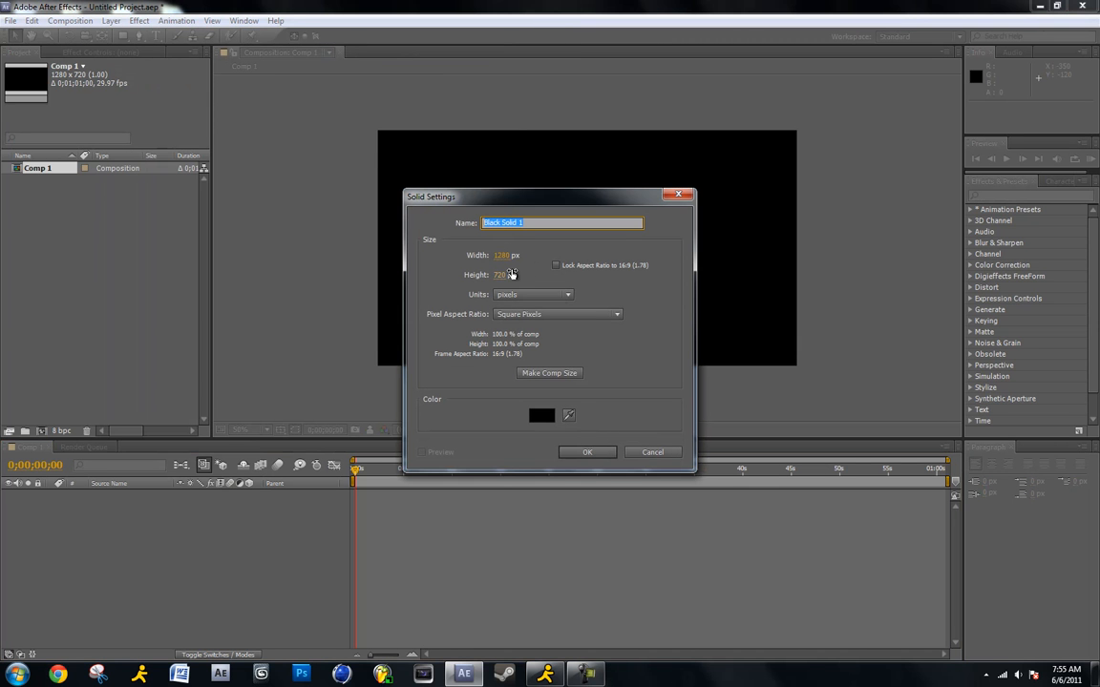
pyautogui.click(586, 453)
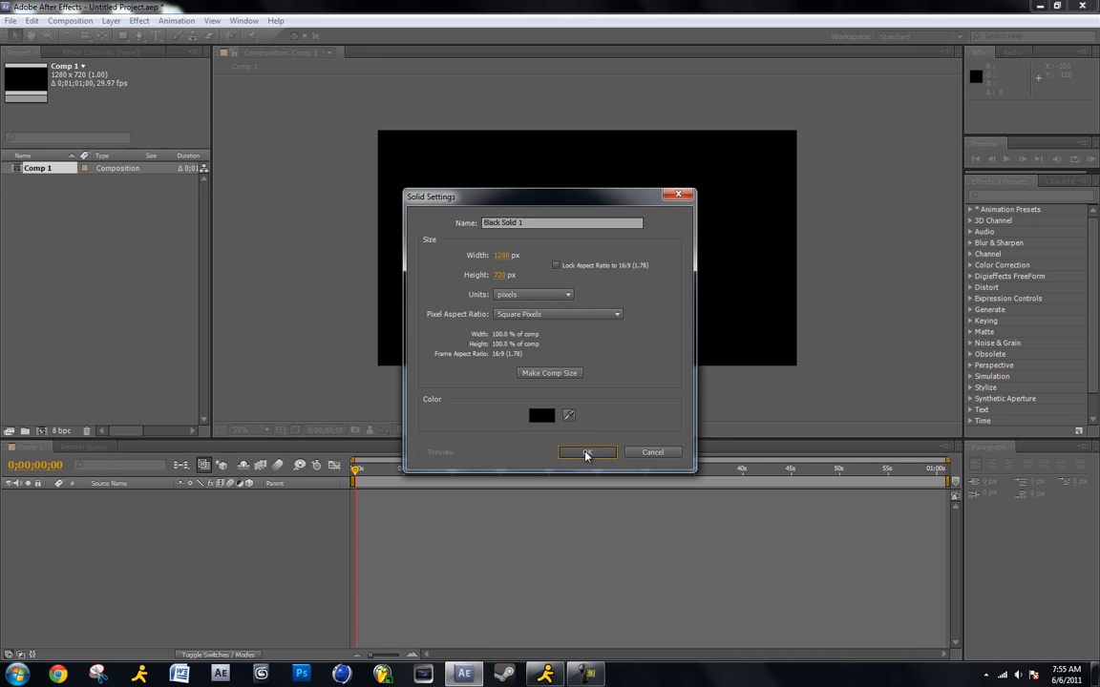
# Step: Apply a Gradient Overlay layer style to the black solid
pyautogui.click(111, 20)
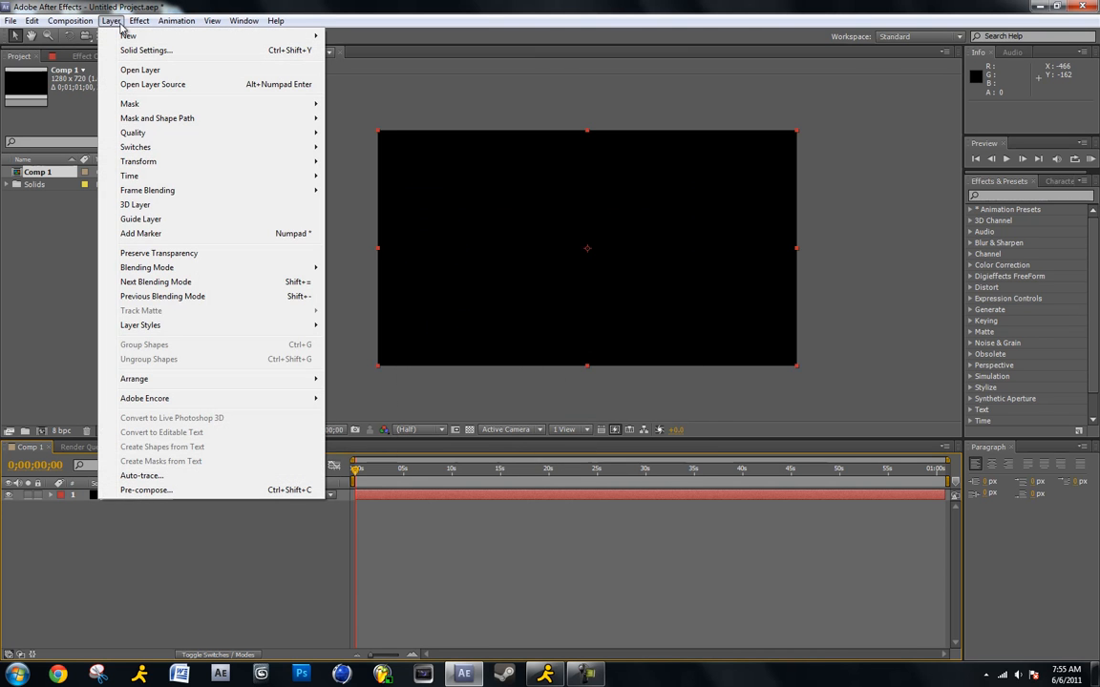
pyautogui.moveTo(253, 327)
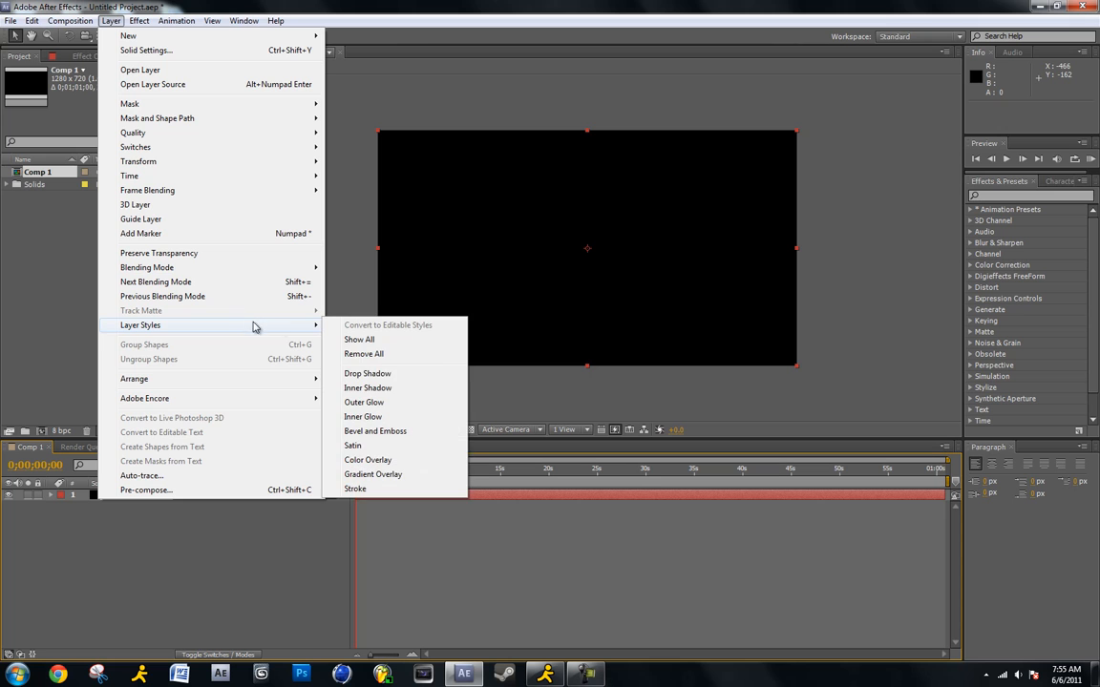
pyautogui.click(426, 475)
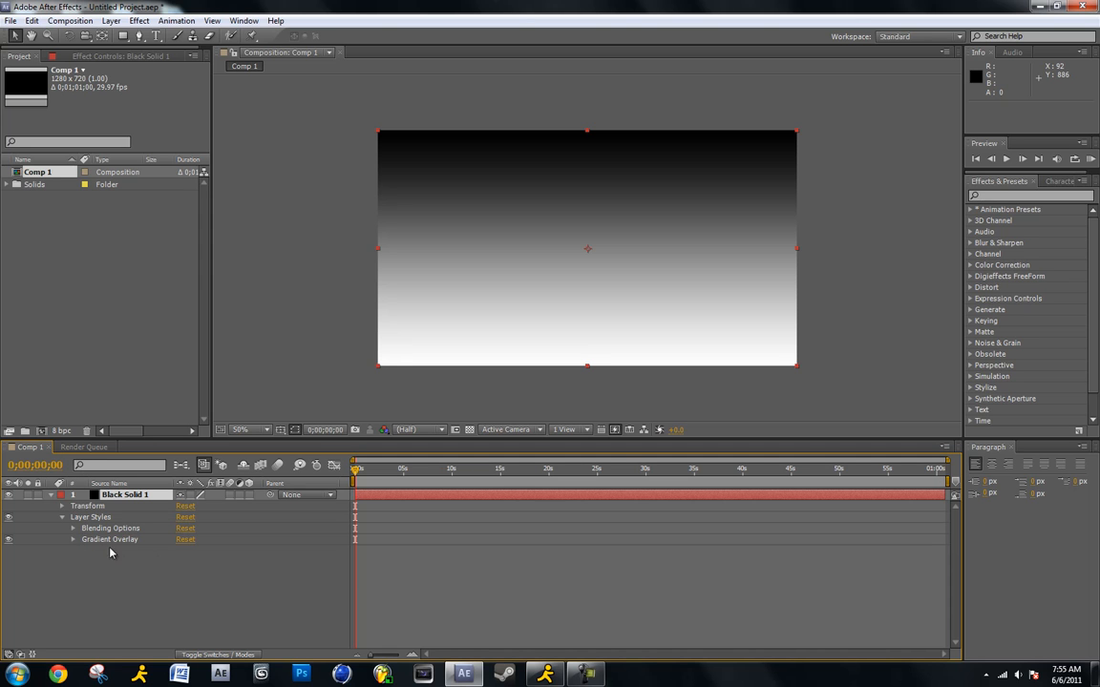
# Step: Set the overlay's gradient colors to red 7E0000 at the start and dark red 440000 at the end
pyautogui.click(73, 539)
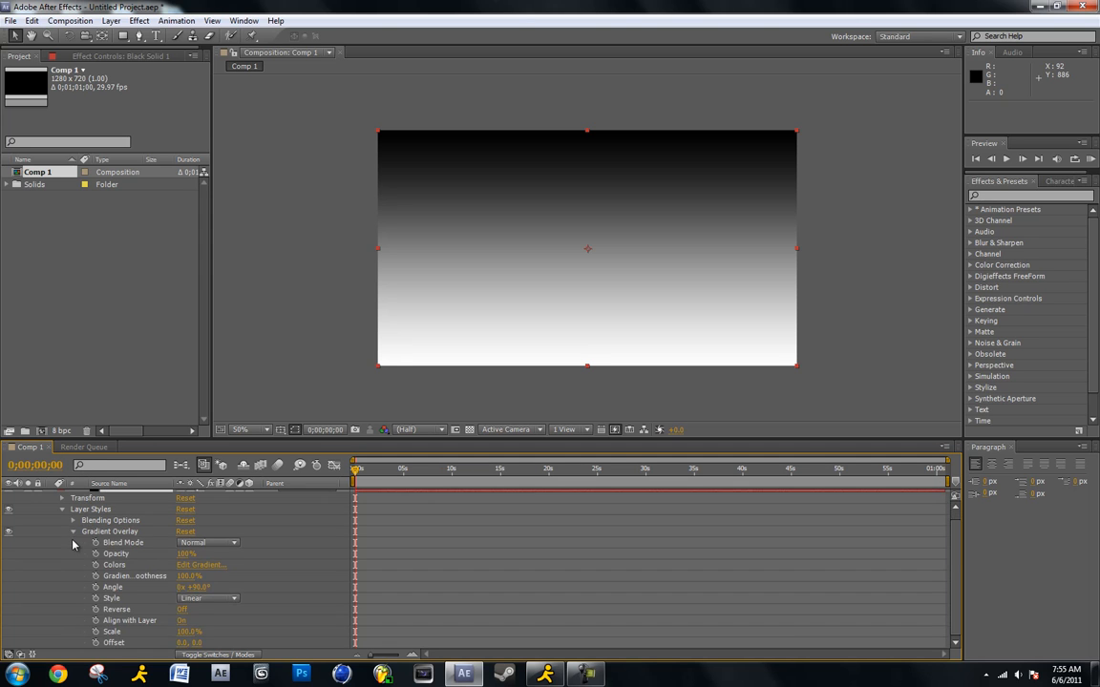
pyautogui.click(196, 565)
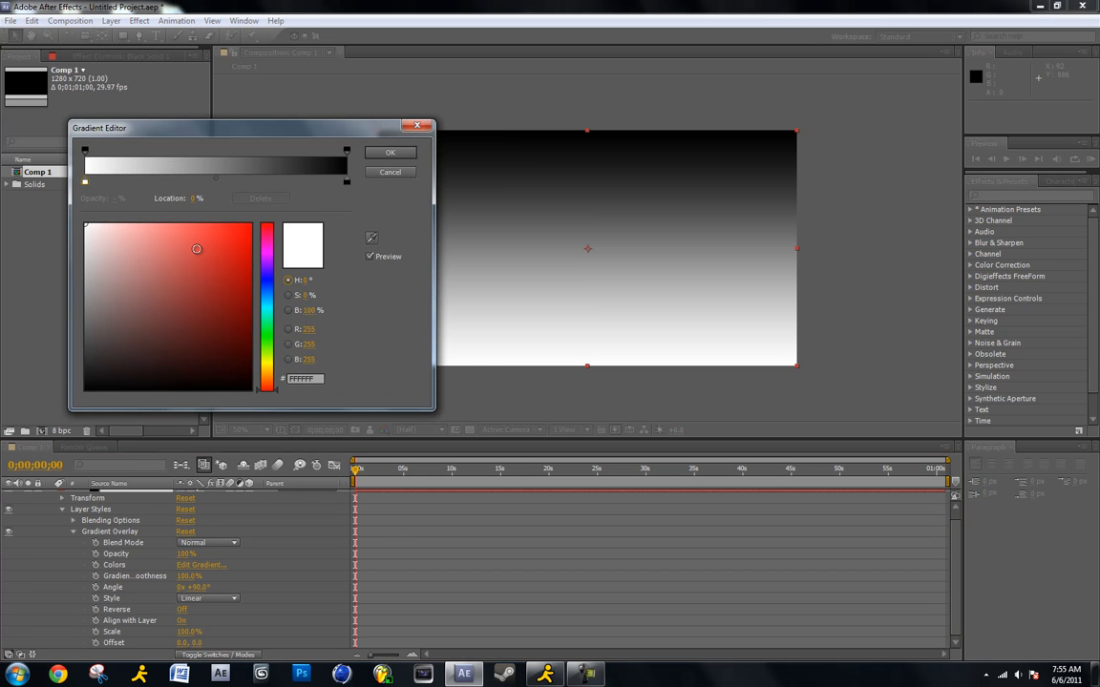
pyautogui.moveTo(274, 130); pyautogui.dragTo(280, 100)
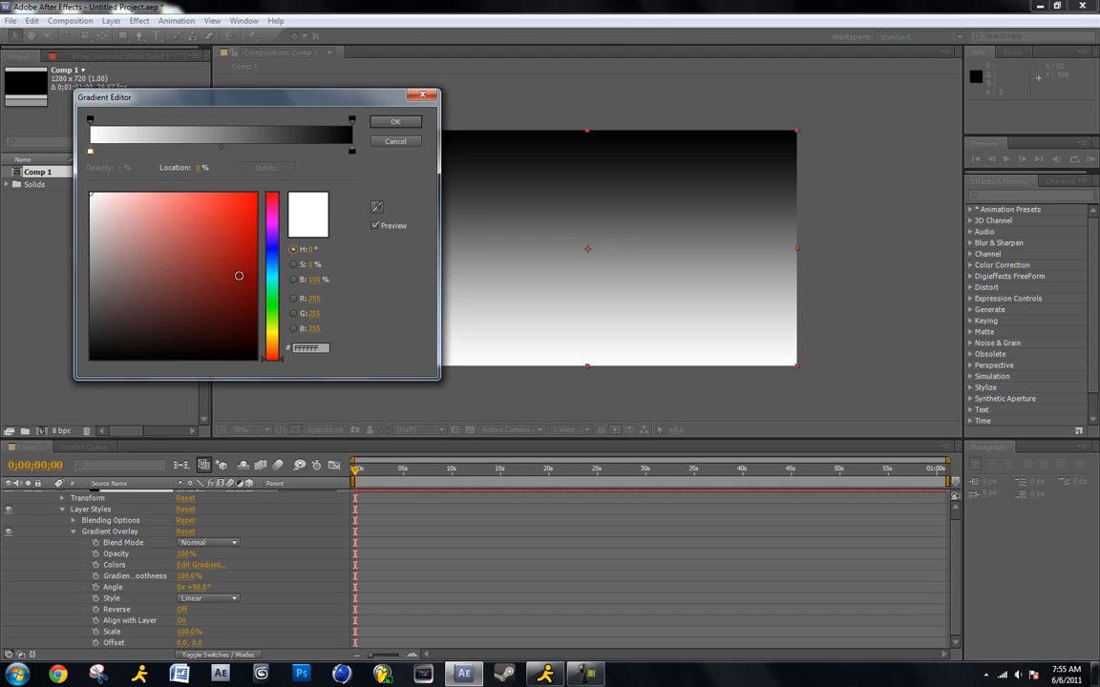
pyautogui.moveTo(240, 276); pyautogui.dragTo(278, 279)
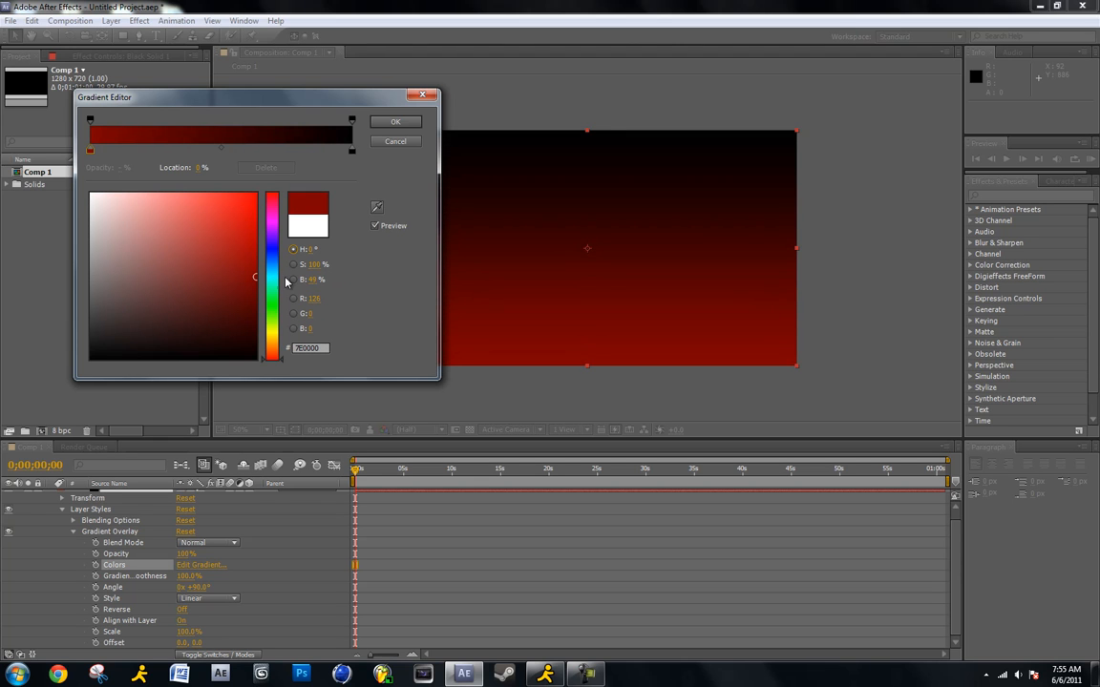
pyautogui.click(351, 151)
pyautogui.moveTo(253, 286); pyautogui.dragTo(285, 315)
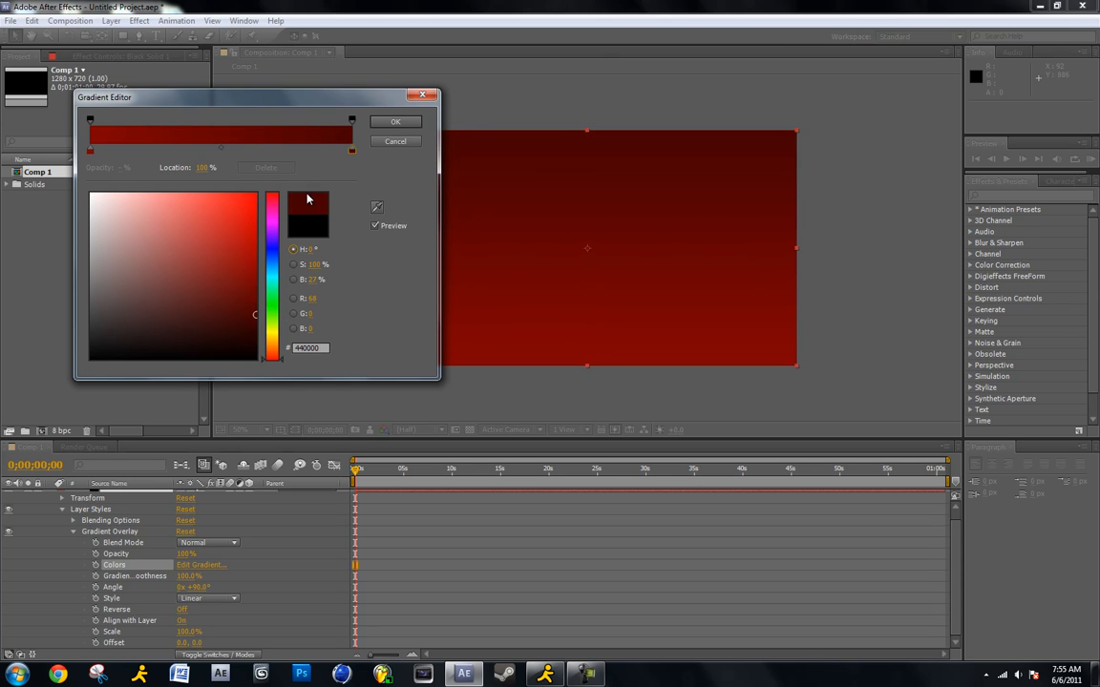
pyautogui.click(395, 122)
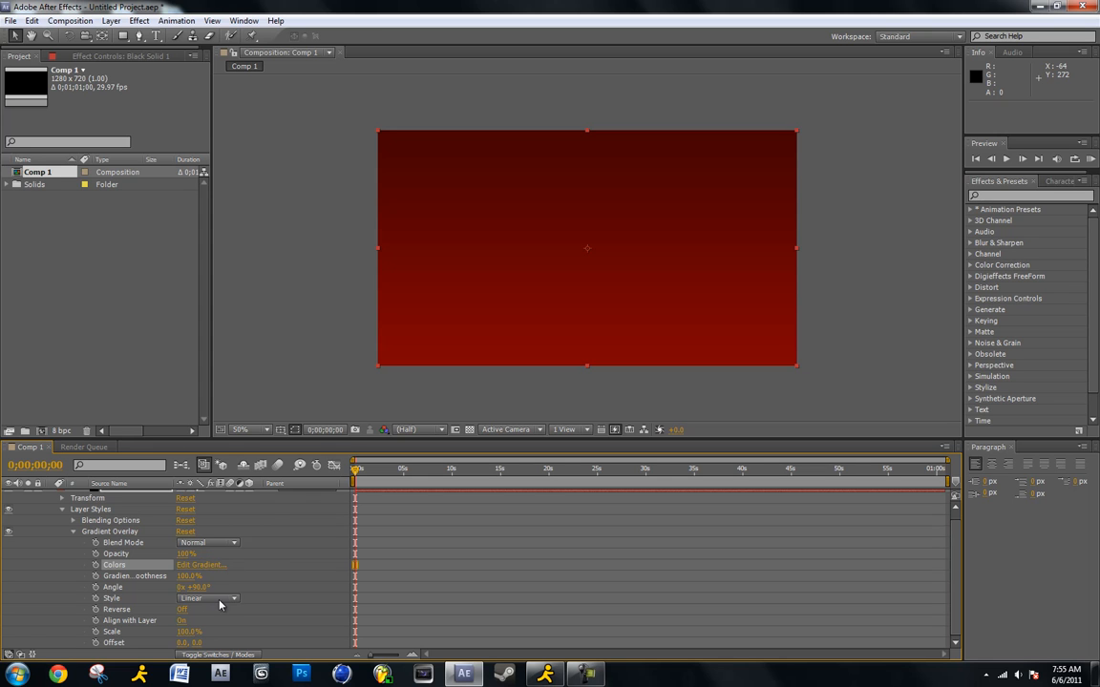
# Step: Change the gradient overlay's style to Radial and its scale to 150%
pyautogui.click(204, 598)
pyautogui.click(235, 542)
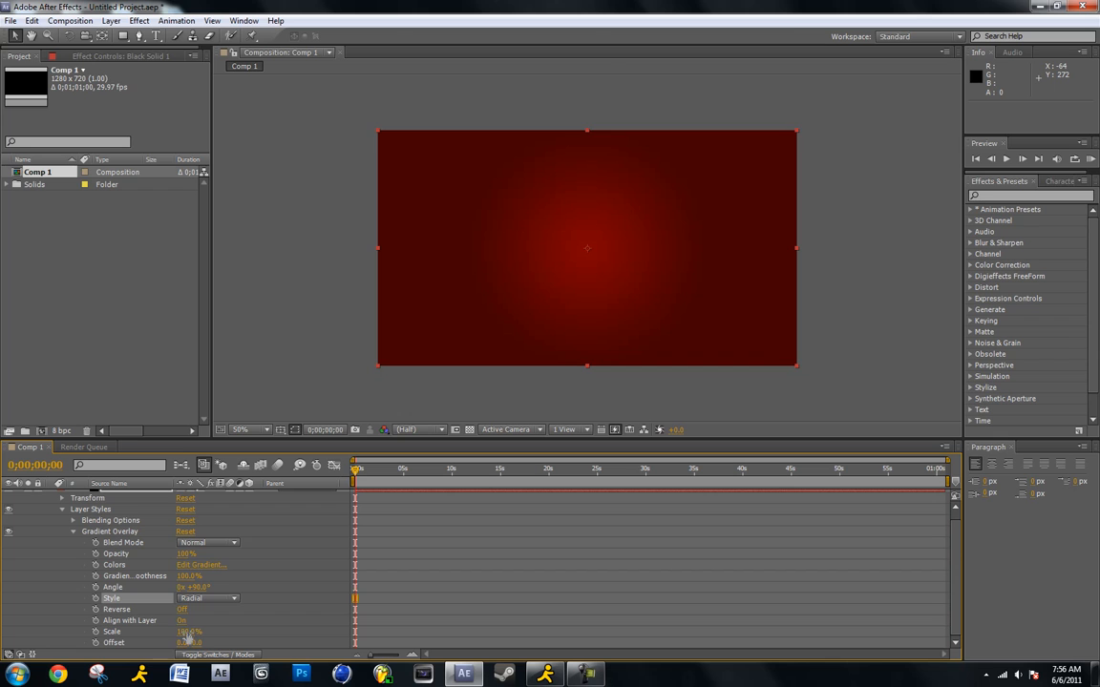
pyautogui.moveTo(182, 630); pyautogui.dragTo(190, 631)
# Step: Darken the gradient's starting color to 760000 and collapse the solid layer's properties
pyautogui.click(200, 564)
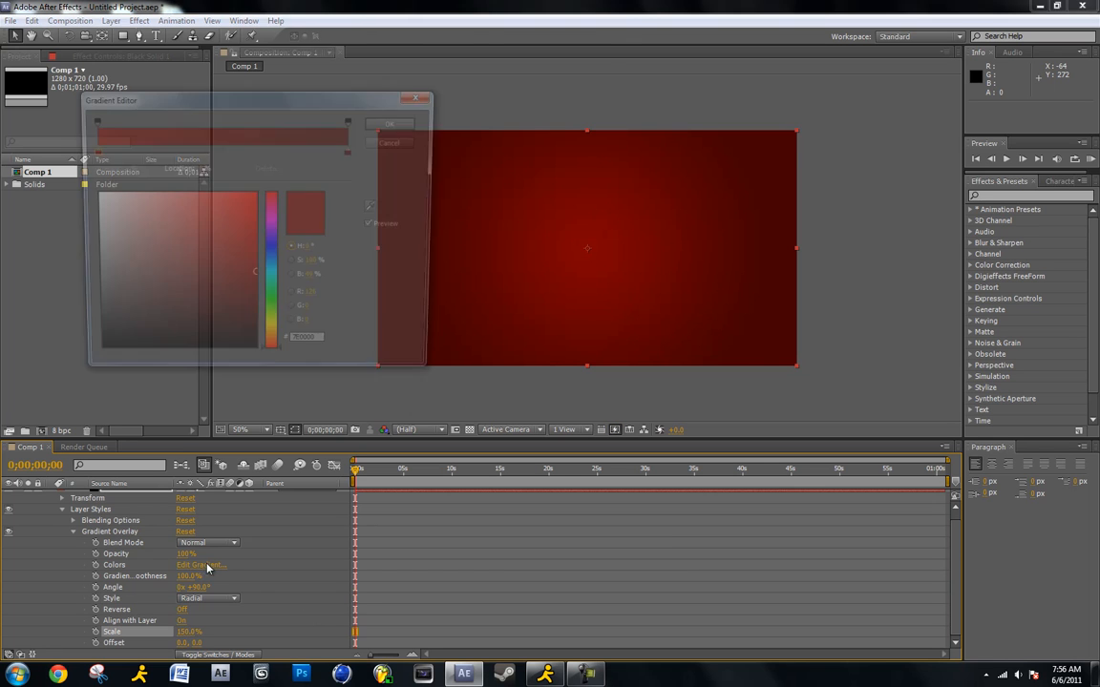
pyautogui.moveTo(248, 283); pyautogui.dragTo(286, 282)
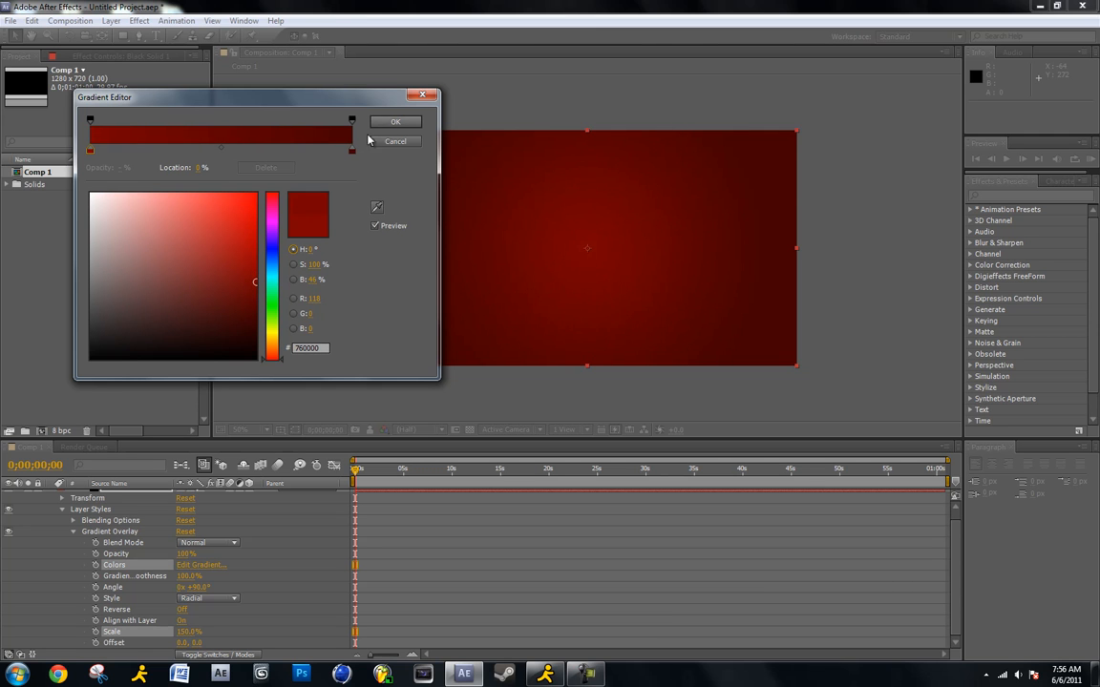
pyautogui.click(395, 122)
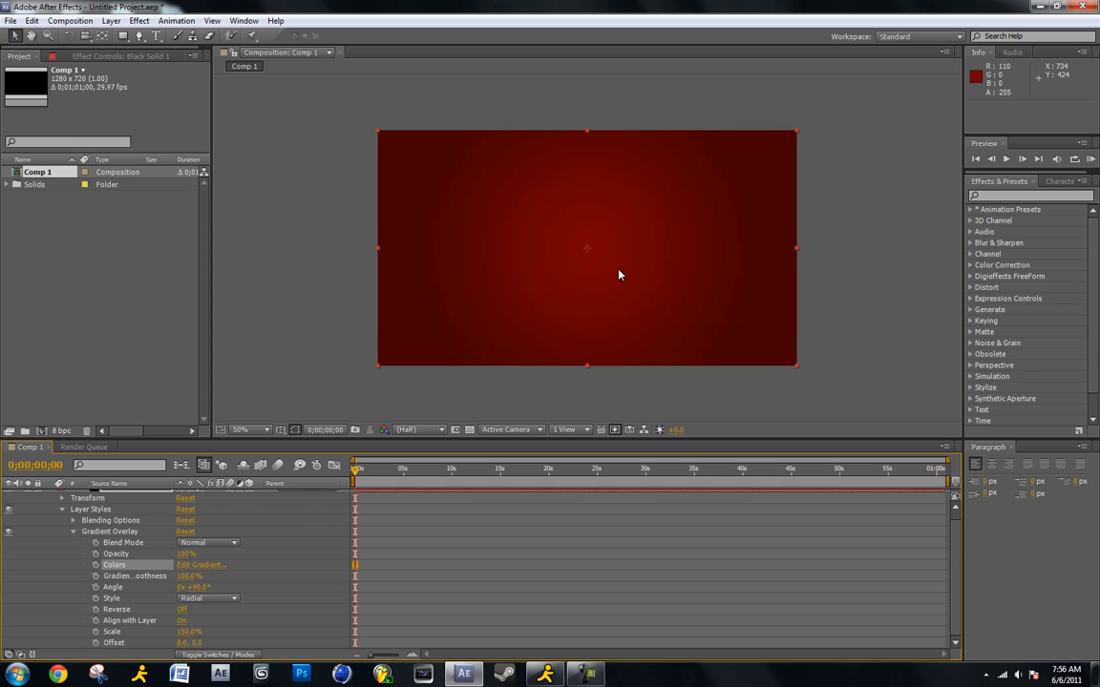
pyautogui.scroll(2, 115, 511)
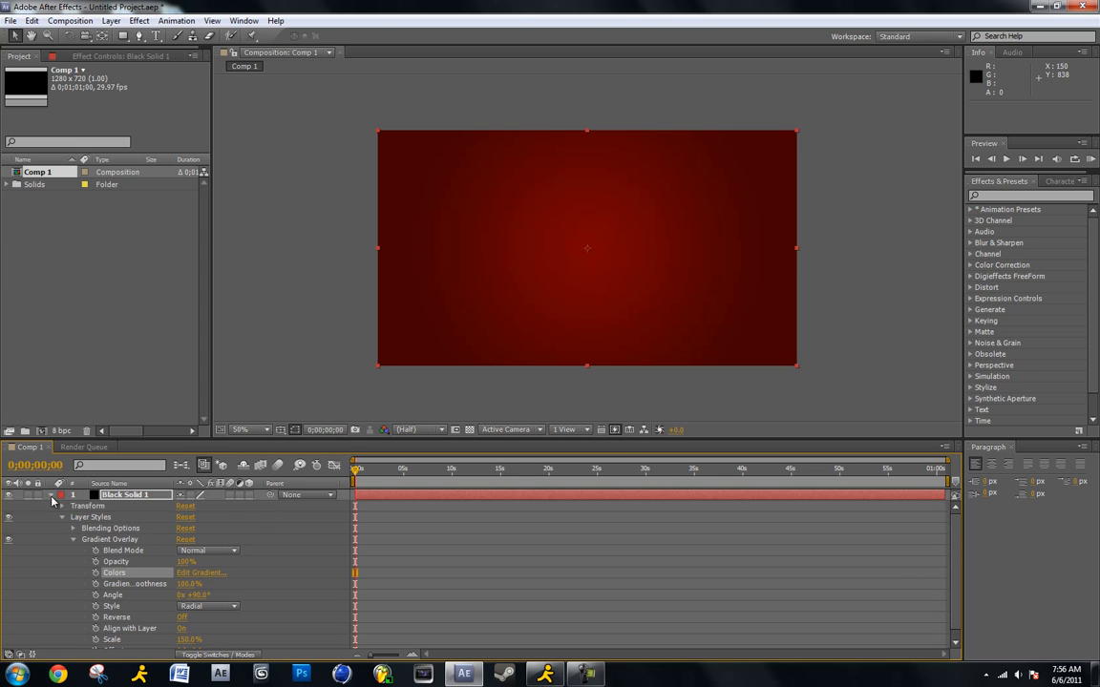
pyautogui.click(52, 495)
pyautogui.click(69, 498)
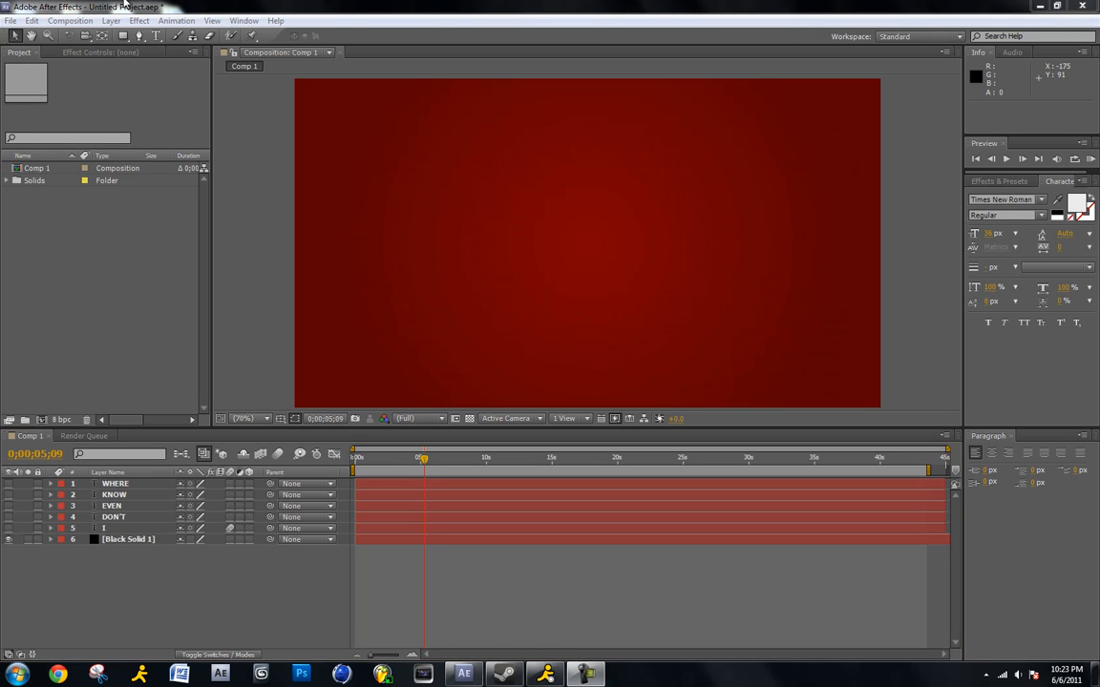
# Step: Import the audio file "meet the scout" from the Desktop and add it to the composition
pyautogui.click(12, 20)
pyautogui.moveTo(158, 238)
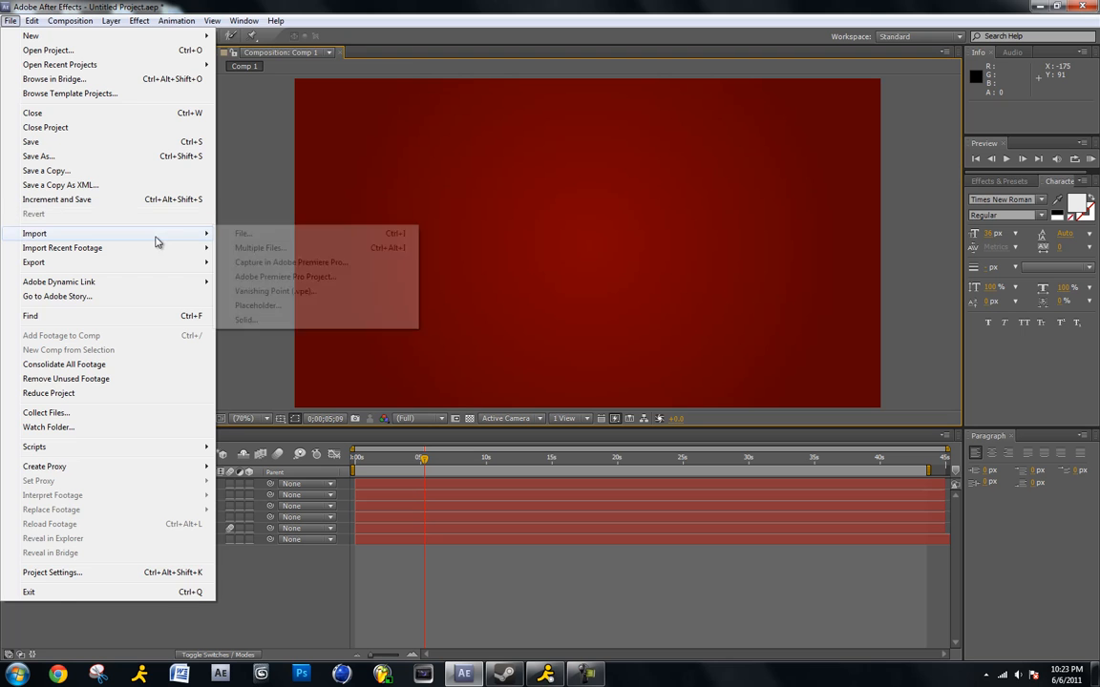
pyautogui.click(267, 233)
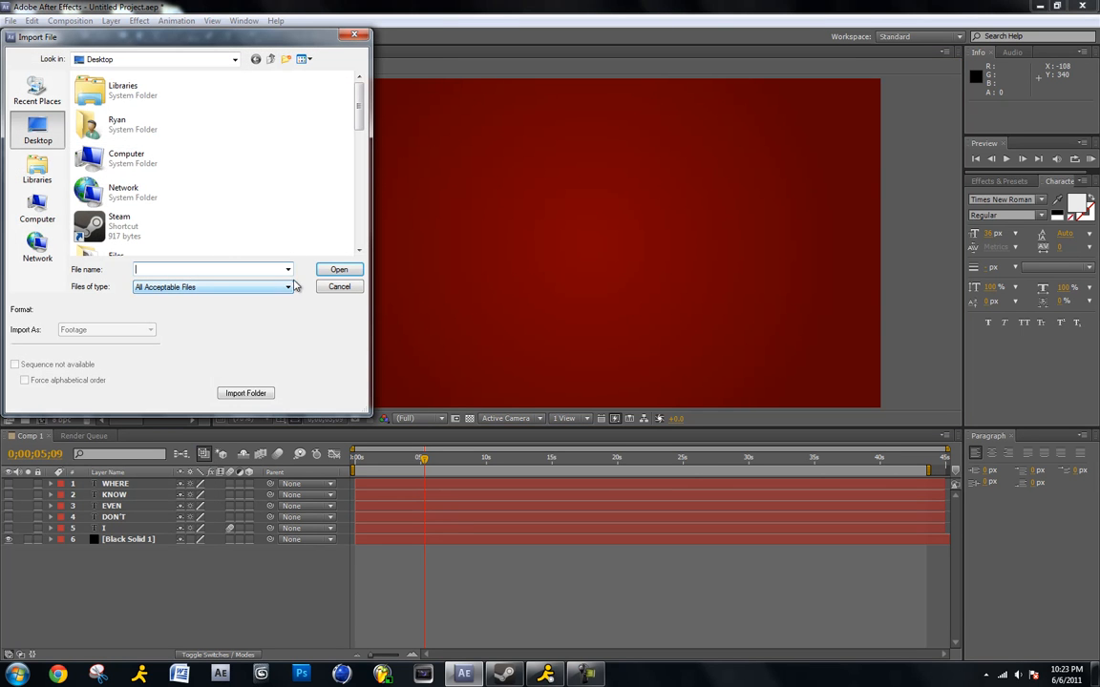
pyautogui.moveTo(359, 112); pyautogui.dragTo(359, 223)
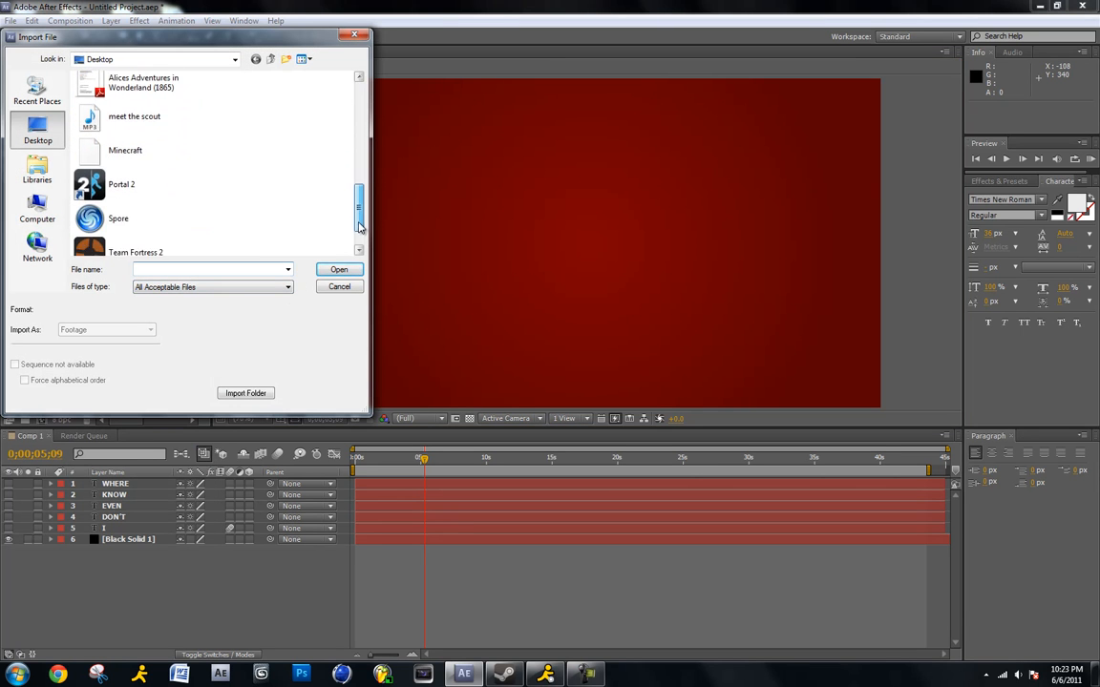
pyautogui.doubleClick(146, 113)
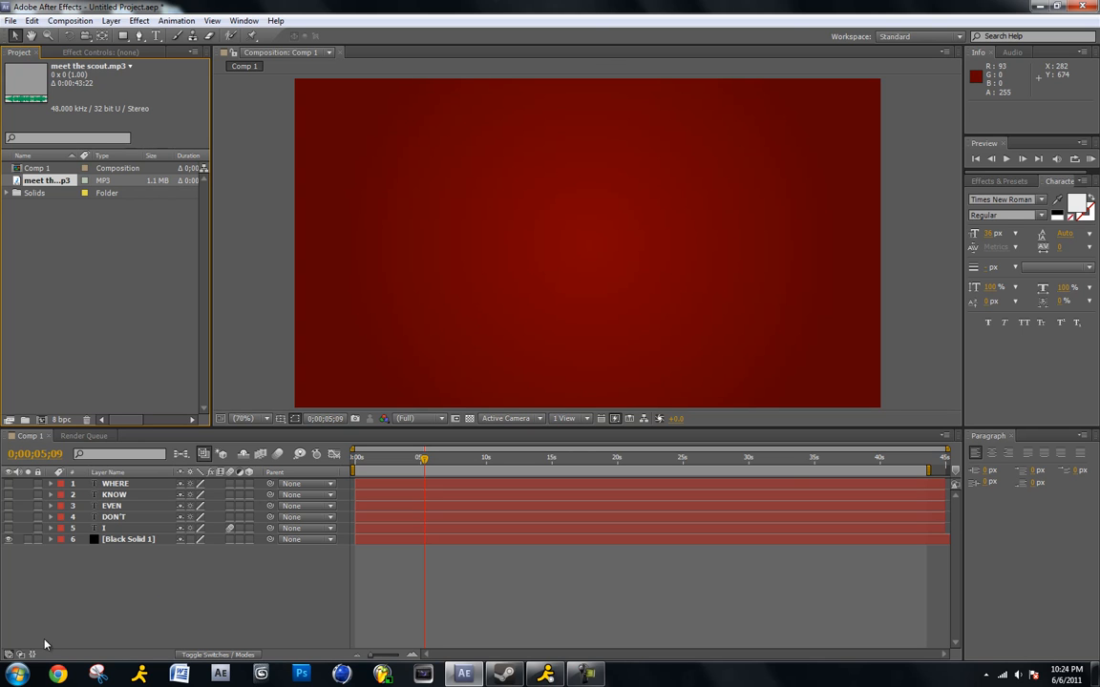
pyautogui.moveTo(39, 187); pyautogui.dragTo(542, 240)
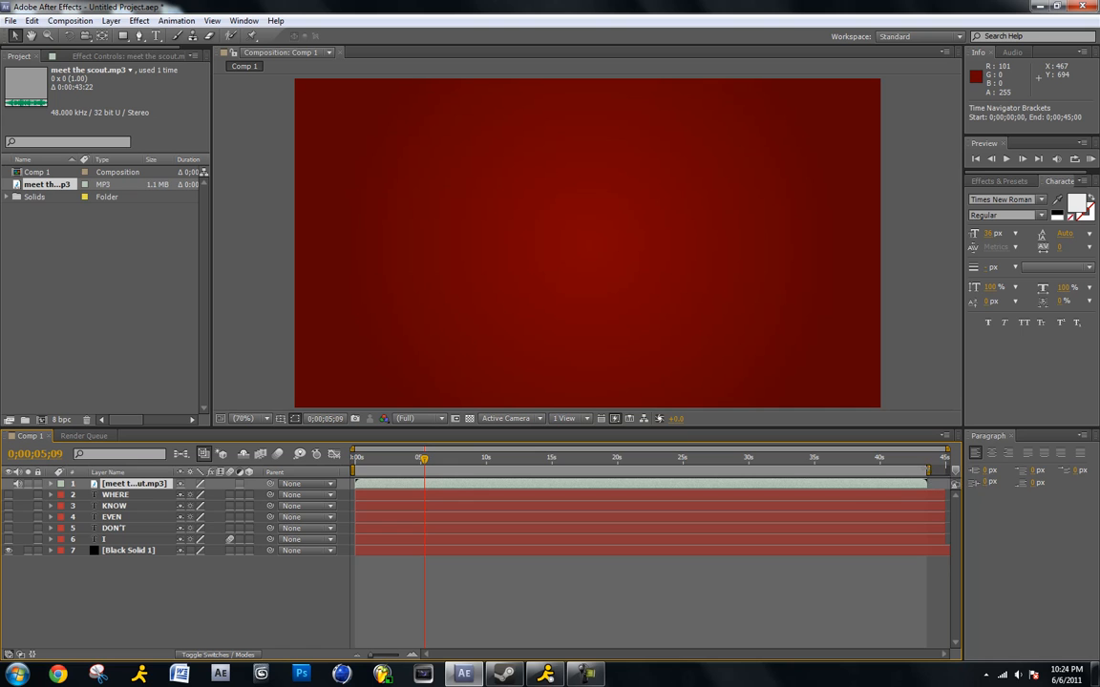
# Step: End the work area at 0;00;43;11, near the audio's end, and move the audio layer beneath the black solid
pyautogui.moveTo(930, 470)
pyautogui.mouseDown()
pyautogui.moveTo(337, 470)
pyautogui.moveTo(928, 470)
pyautogui.moveTo(883, 470)
pyautogui.moveTo(904, 469)
pyautogui.moveTo(927, 502)
pyautogui.moveTo(925, 471)
pyautogui.mouseUp()
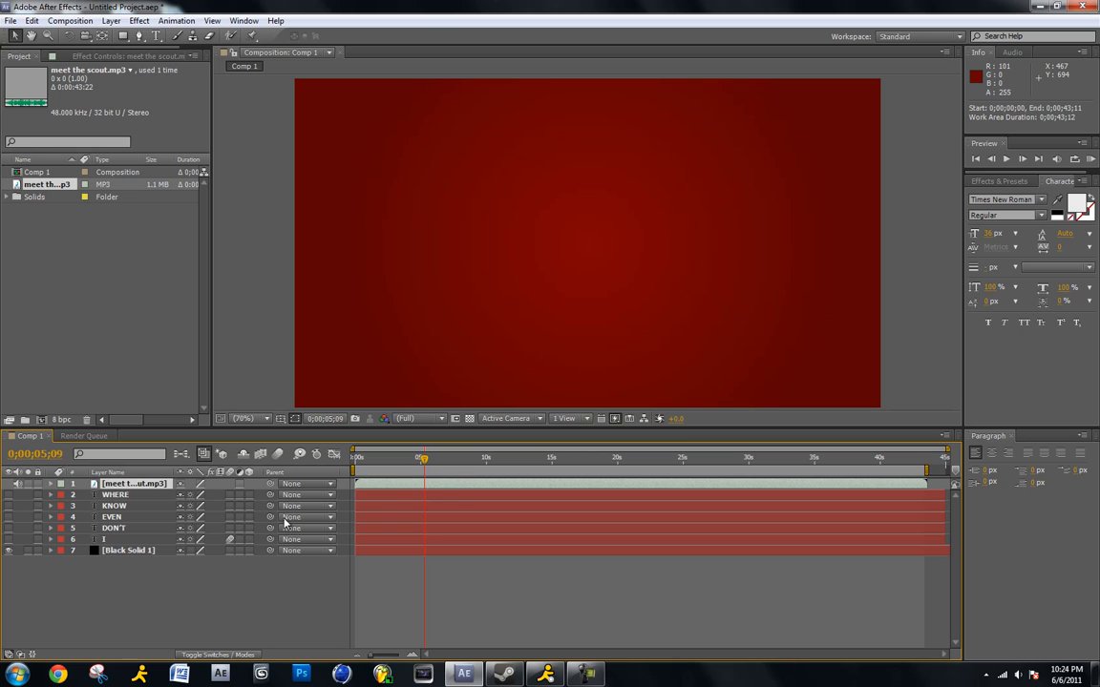
pyautogui.moveTo(133, 484); pyautogui.dragTo(153, 565)
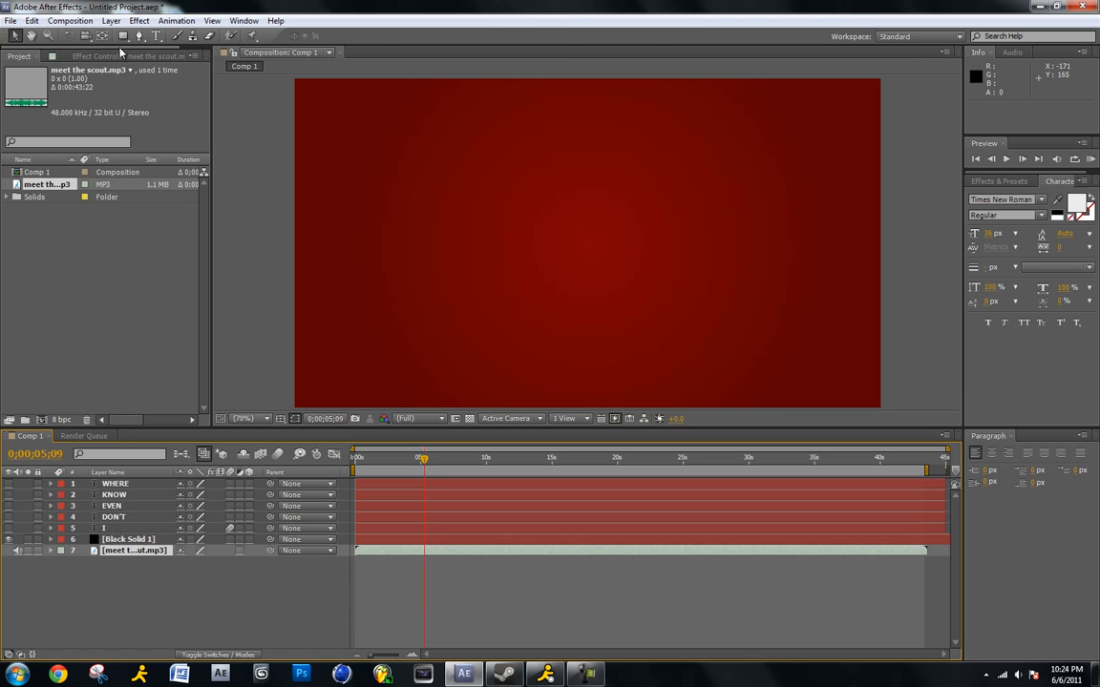
# Step: Add two separate text layers reading "I" and "don't" side by side in the upper-left half of the frame
pyautogui.click(156, 36)
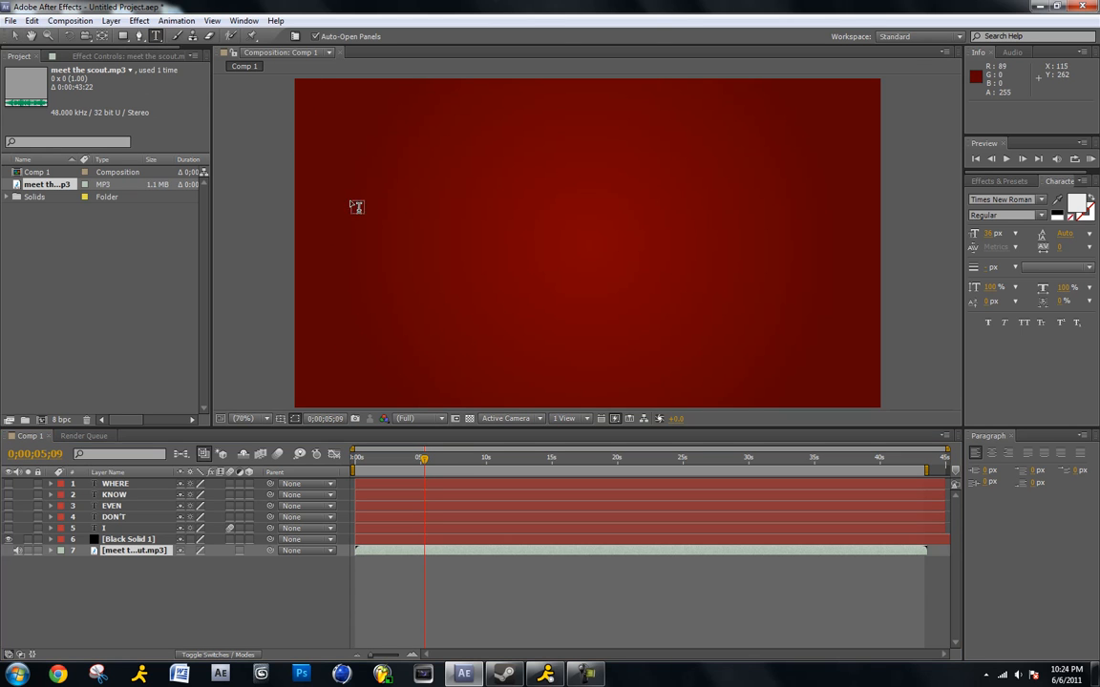
pyautogui.click(425, 196)
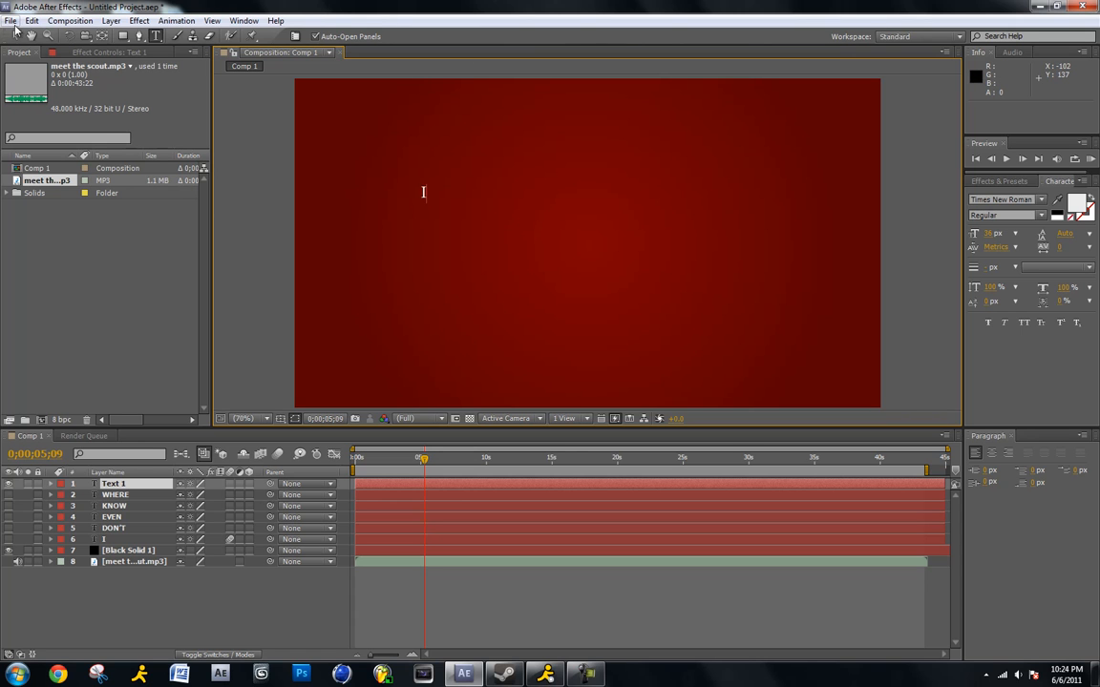
pyautogui.click(14, 34)
pyautogui.click(155, 36)
pyautogui.click(484, 200)
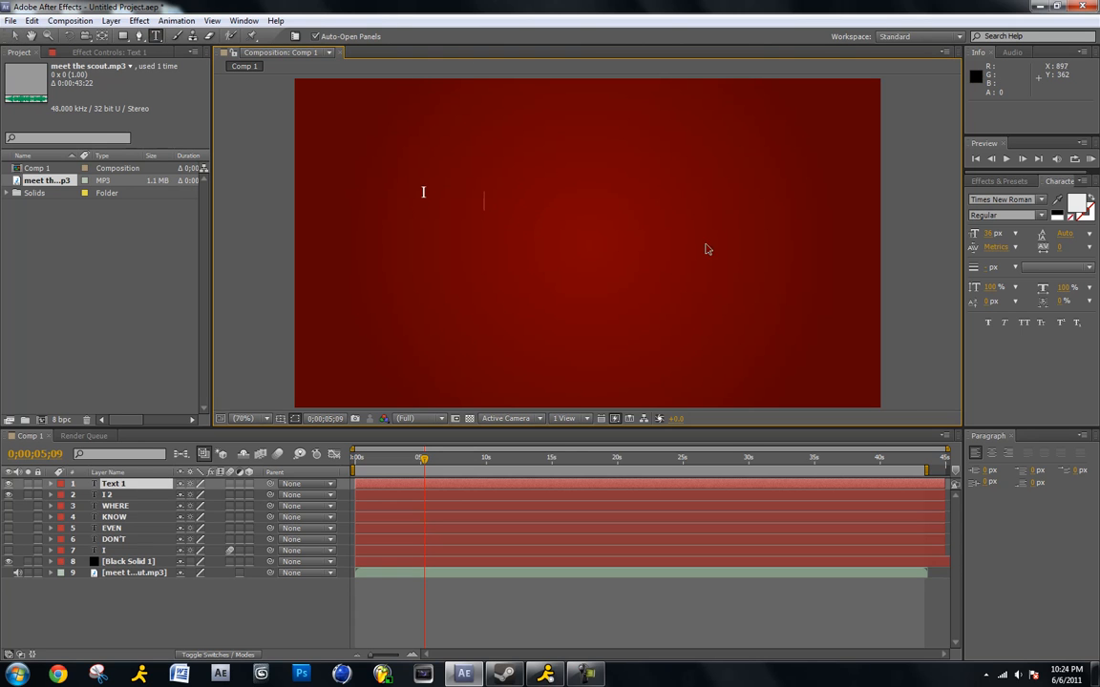
pyautogui.write("don't")
pyautogui.click(15, 35)
# Step: Add two more separate text layers reading "even" and "know" in a row below the first two words
pyautogui.click(156, 37)
pyautogui.click(428, 262)
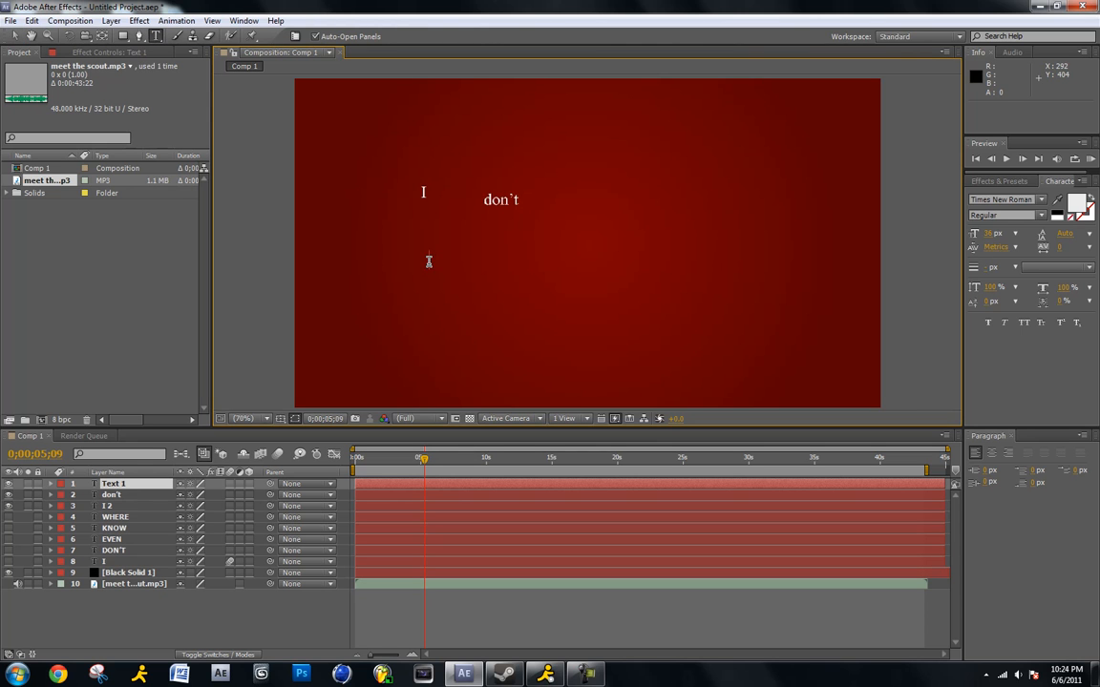
pyautogui.write('even')
pyautogui.click(15, 37)
pyautogui.click(156, 36)
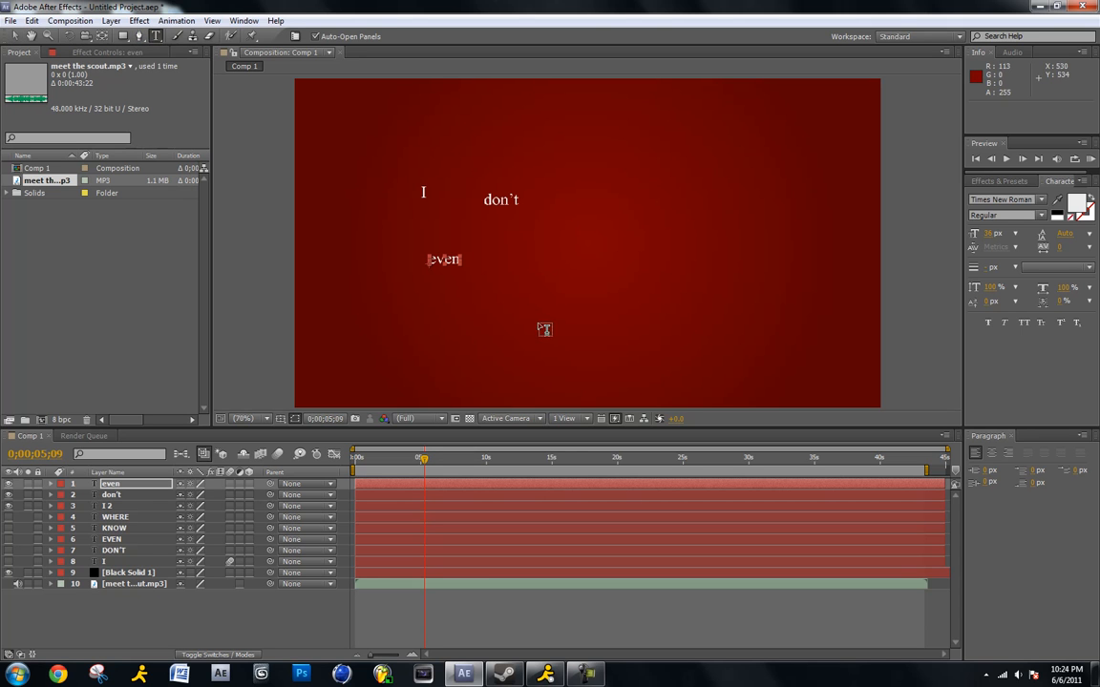
pyautogui.click(586, 267)
pyautogui.write('know')
pyautogui.click(16, 37)
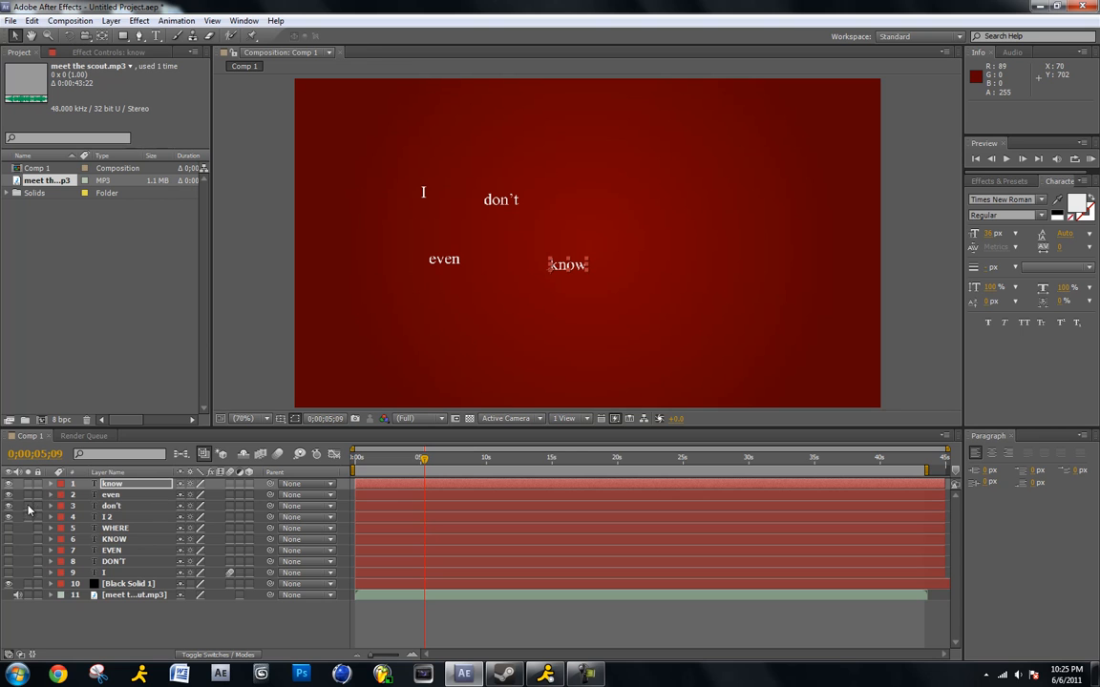
# Step: Delete the four newly added lowercase text layers: "I 2", "don't", "even" and "know"
pyautogui.press('Return')
pyautogui.keyDown('shift'); pyautogui.click(121, 515); pyautogui.keyUp('shift')
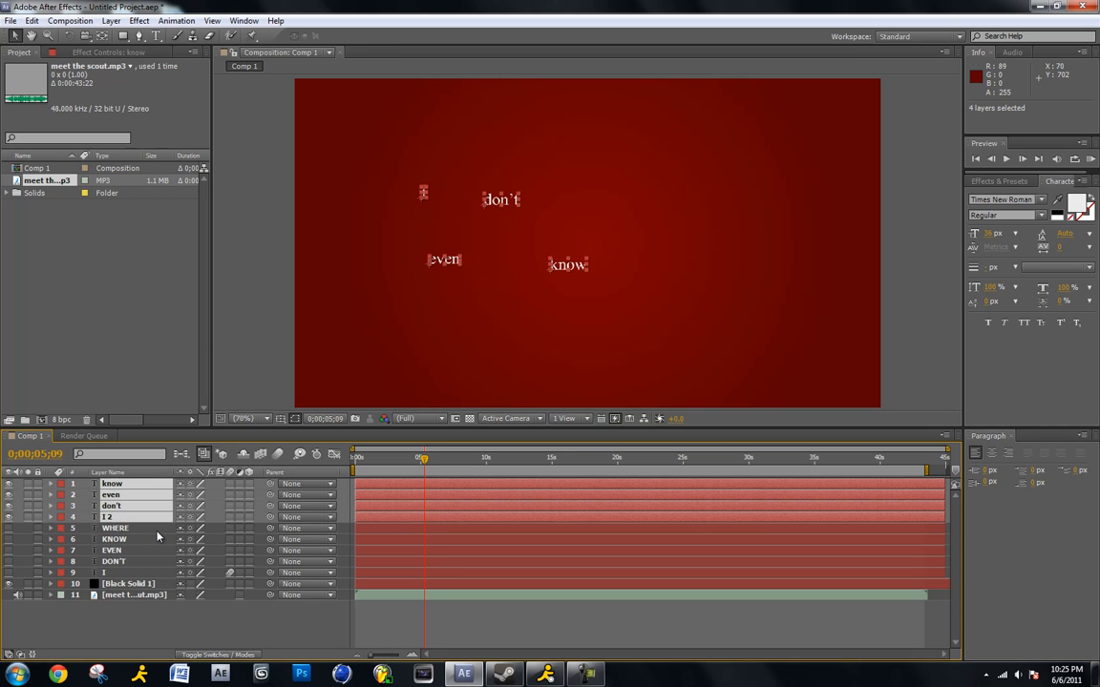
pyautogui.press('Delete')
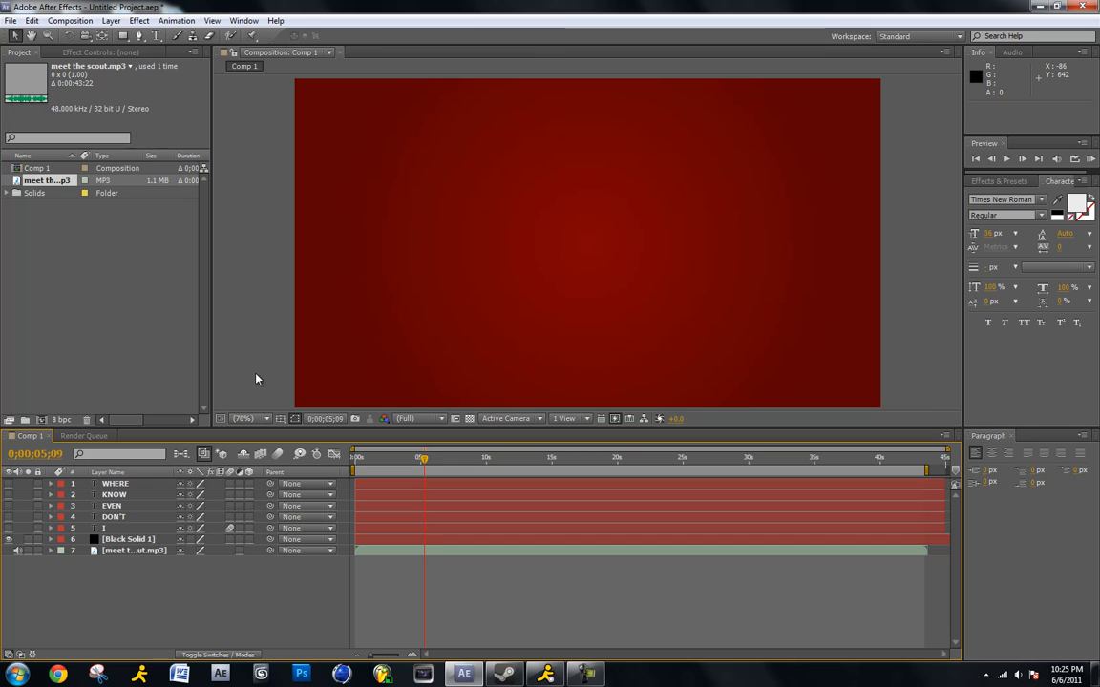
pyautogui.moveTo(549, 209); pyautogui.dragTo(781, 247)
pyautogui.hotkey('ctrl', 'z')
pyautogui.hotkey('ctrl', 'z')
pyautogui.hotkey('ctrl', 'z')
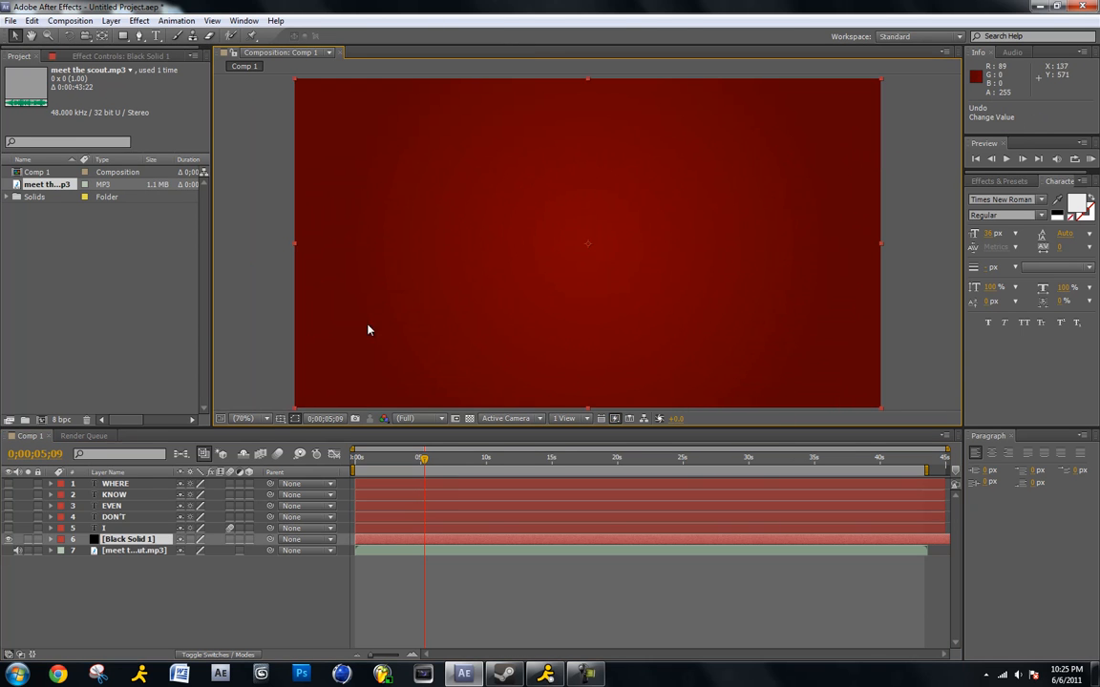
pyautogui.click(113, 516)
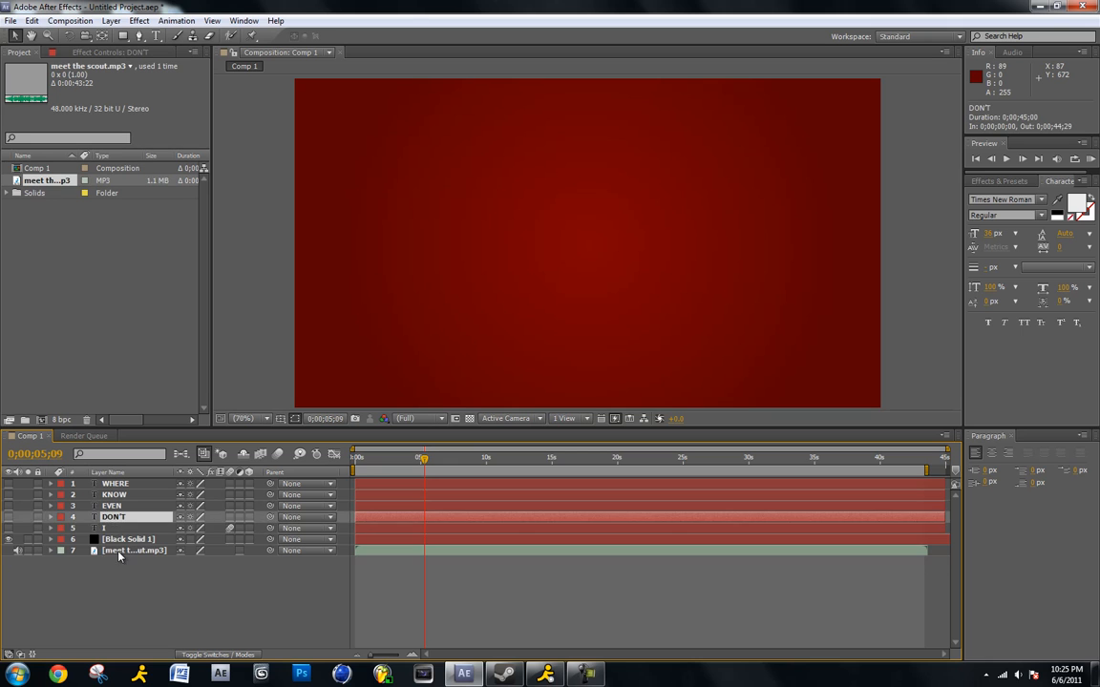
pyautogui.press('p')
pyautogui.moveTo(210, 529); pyautogui.dragTo(219, 532)
pyautogui.hotkey('ctrl', 'z')
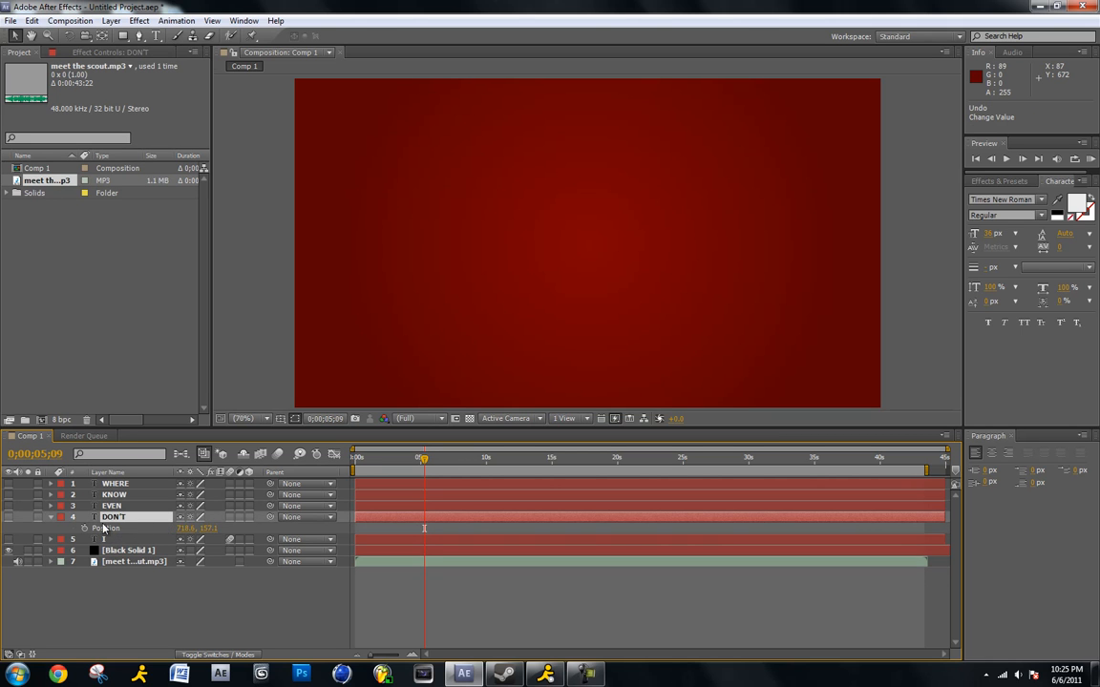
# Step: Lock the Black Solid 1 background layer
pyautogui.click(125, 554)
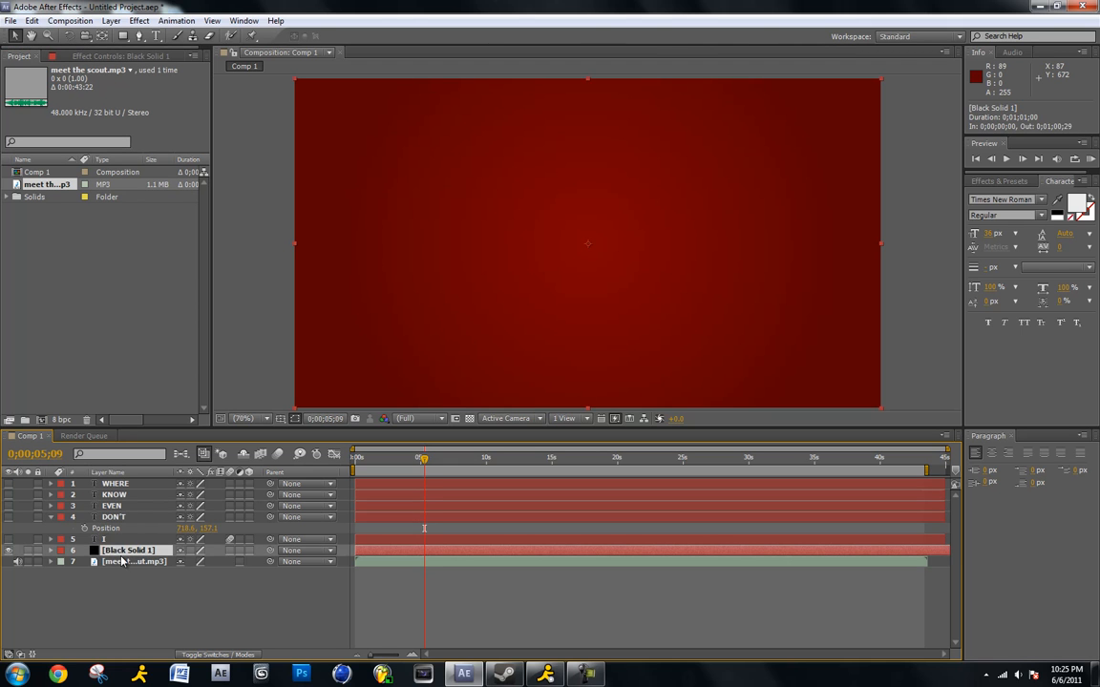
pyautogui.click(38, 551)
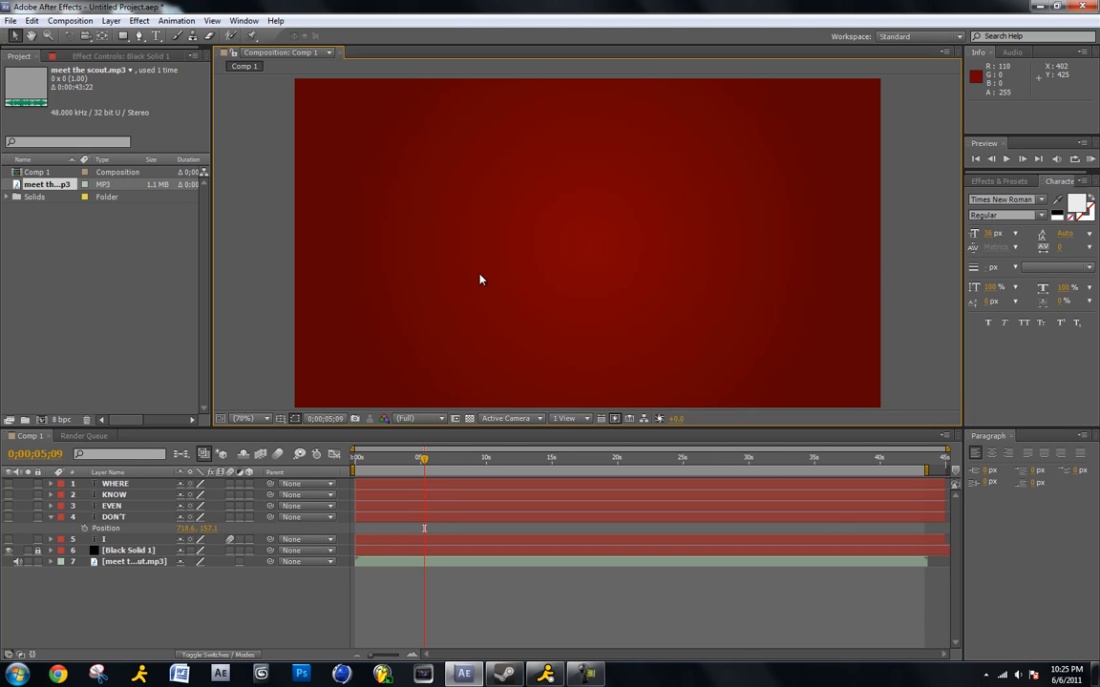
# Step: Collapse the DON'T layer's properties and turn on visibility for the word layers I, DON'T, EVEN, KNOW and WHERE
pyautogui.press('/')
pyautogui.click(268, 419)
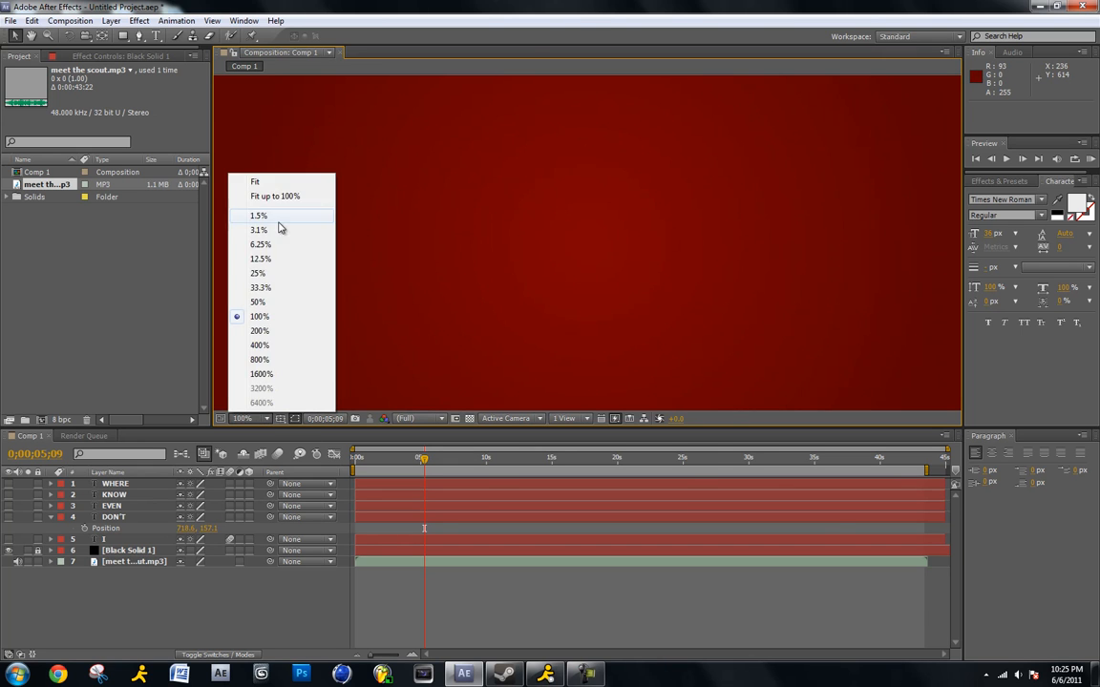
pyautogui.click(283, 197)
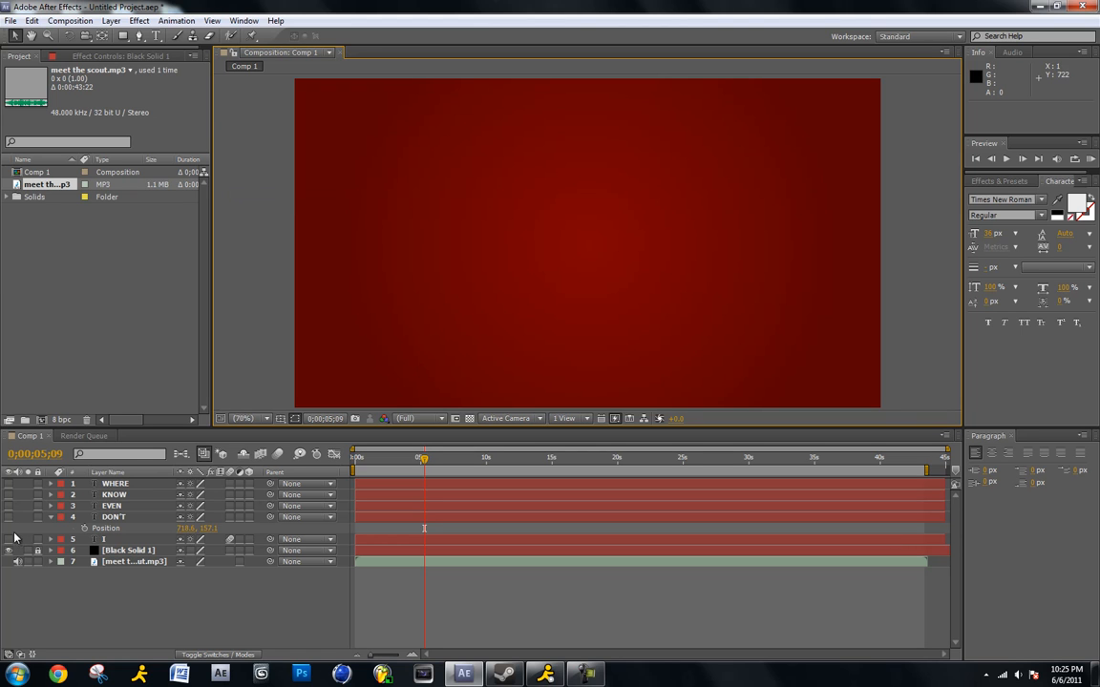
pyautogui.click(49, 517)
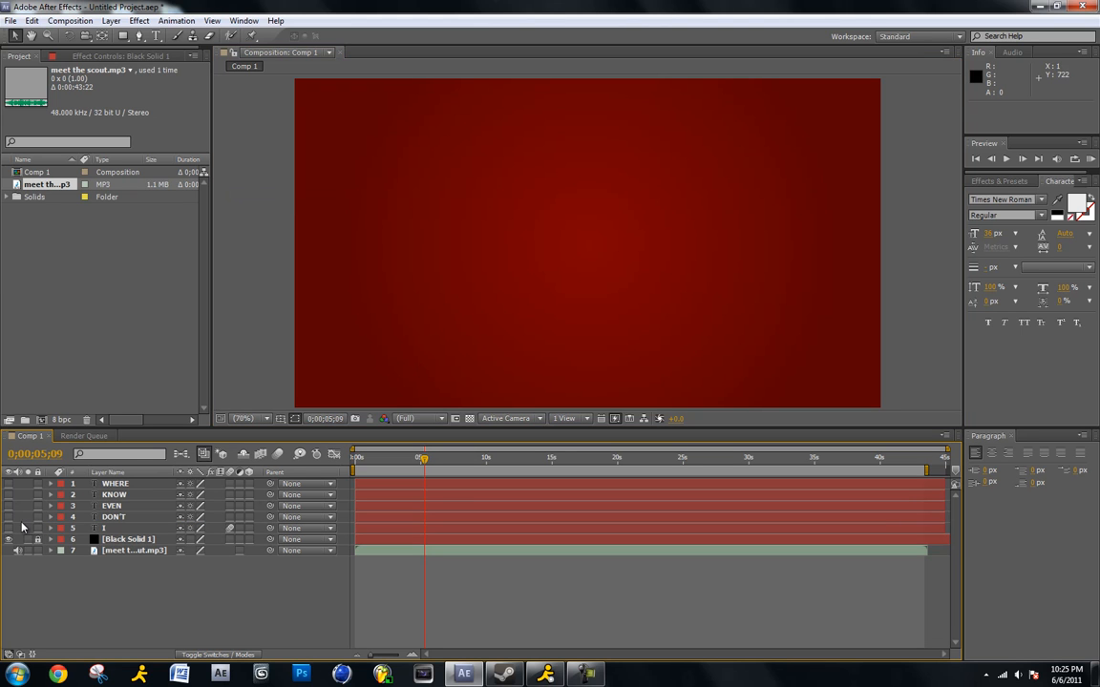
pyautogui.moveTo(9, 530); pyautogui.dragTo(8, 483)
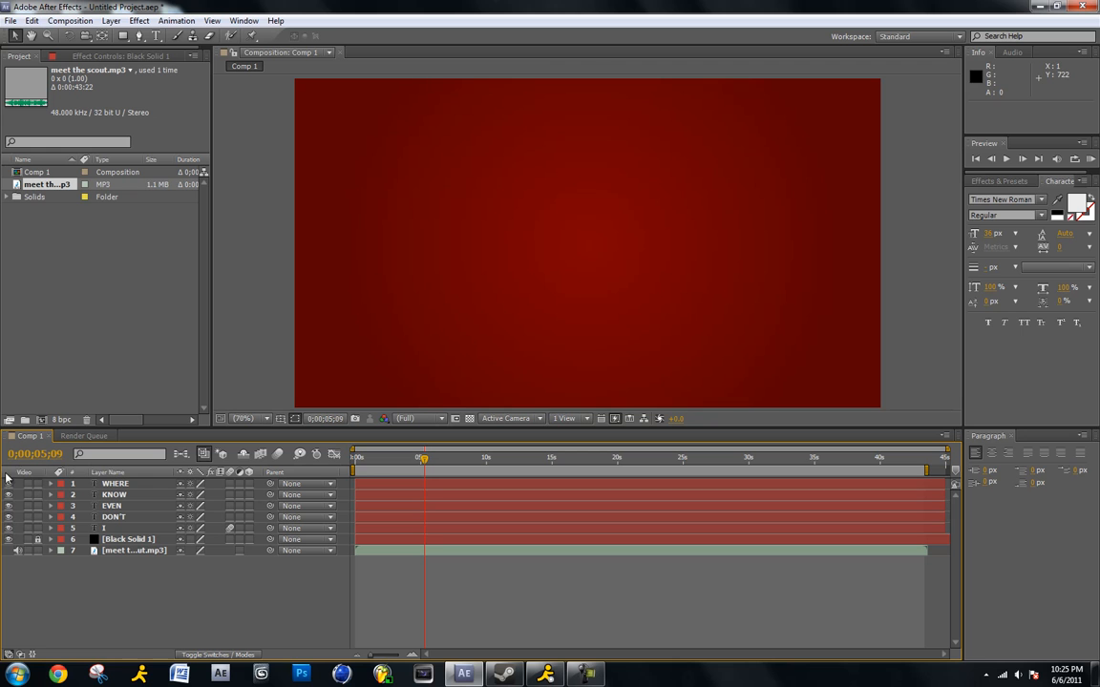